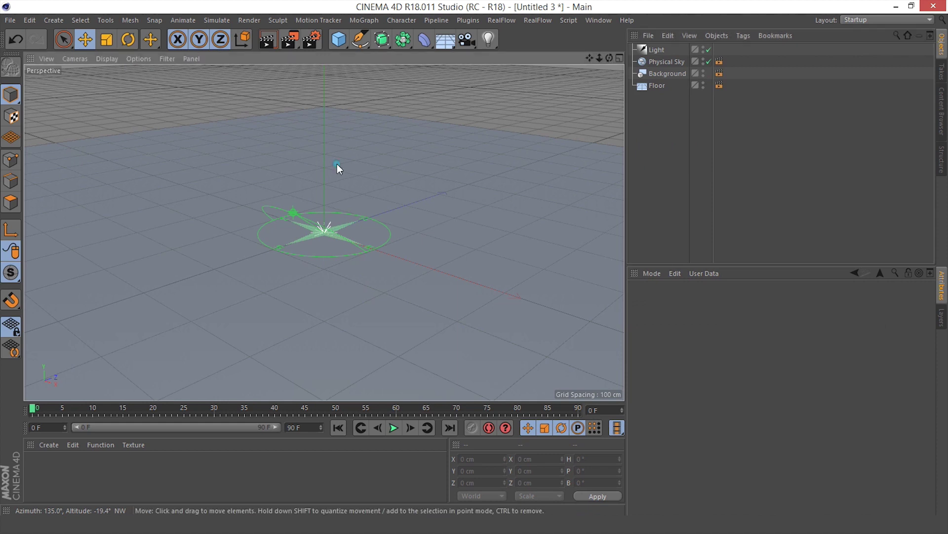
- Add a cube primitive and set its X, Y and Z sizes to 25 cm each
mouse_move(337, 164)
left_mouse_down("alt")
mouse_move(402, 160)
mouse_move(346, 155)
left_mouse_up("alt")
left_click(339, 39)
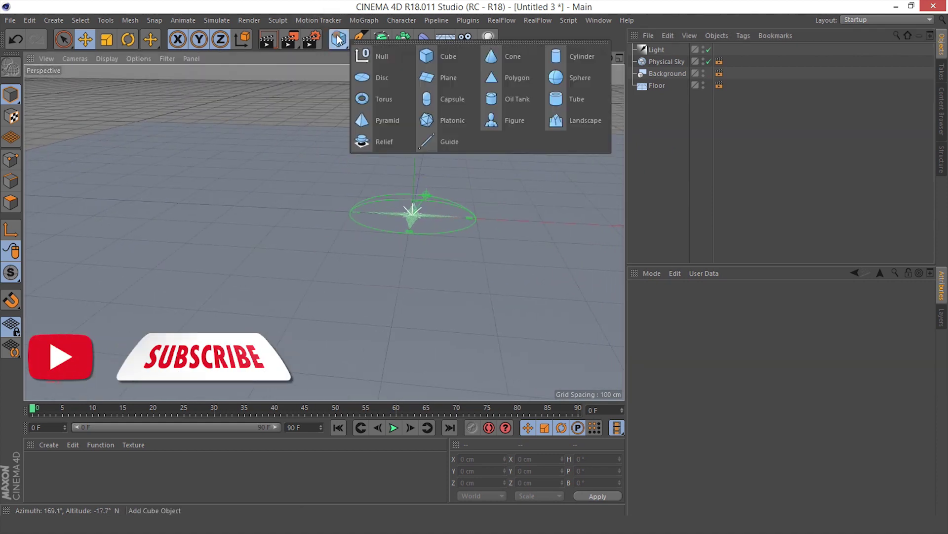
left_click(446, 60)
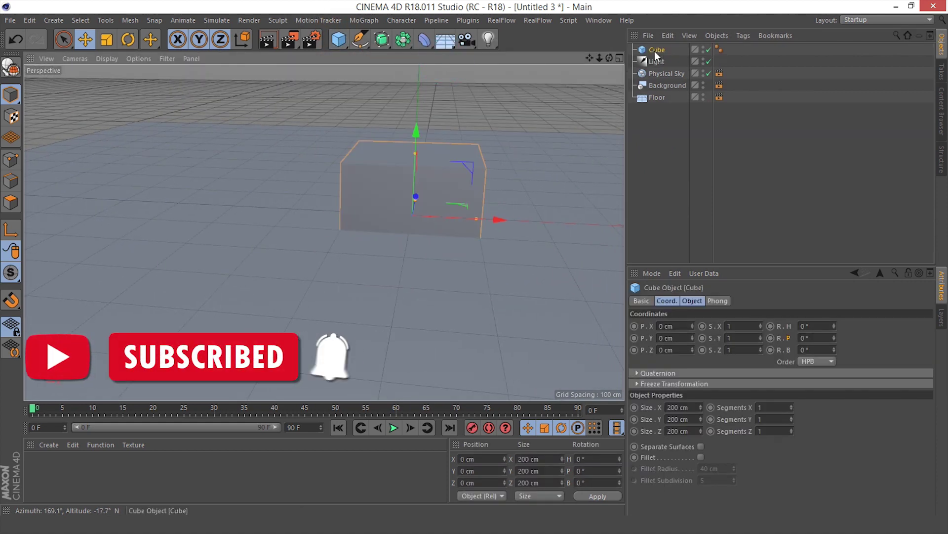
left_click(697, 300)
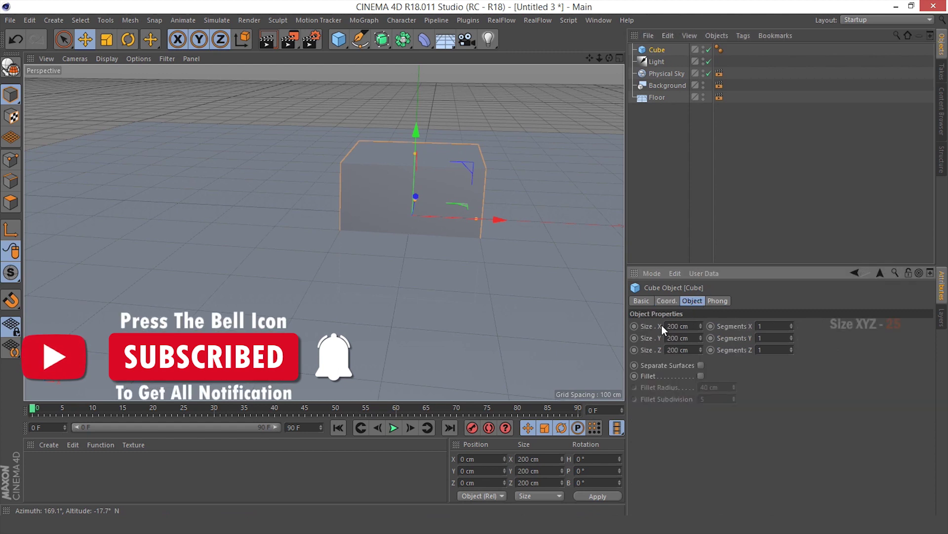
double_click(680, 326)
type("25")
key("Tab")
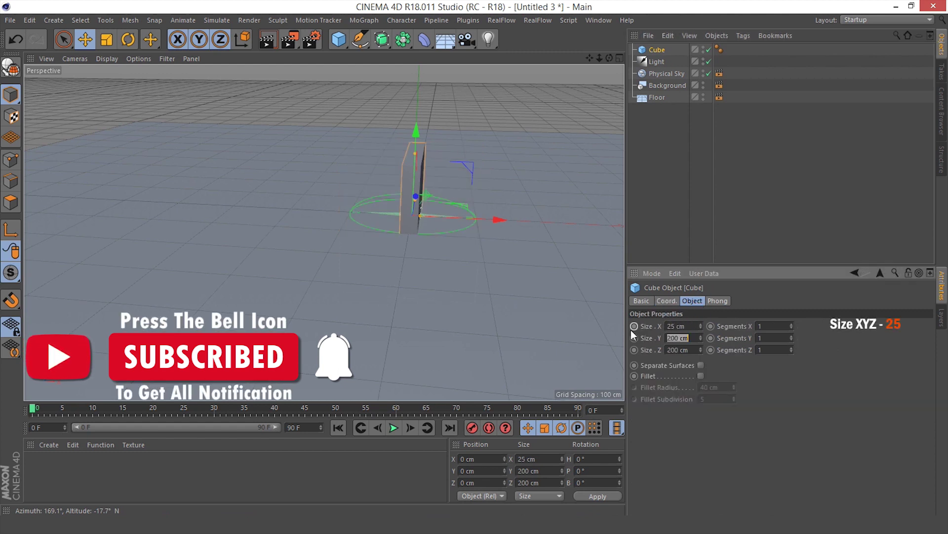
type("25")
key("Tab")
type("25")
key("Return")
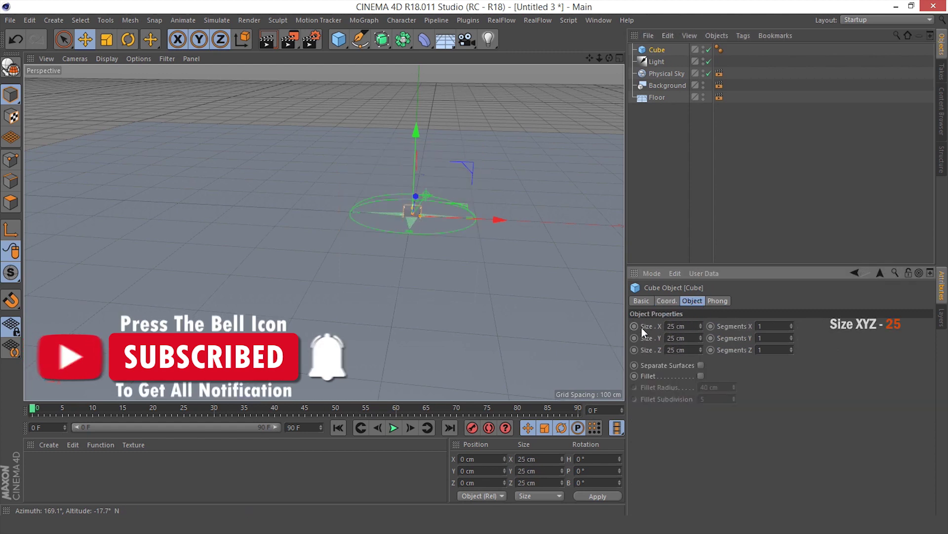
- Add a MoGraph Cloner as parent of the cube and set its mode to Grid Array
left_click(656, 141)
left_click(669, 49)
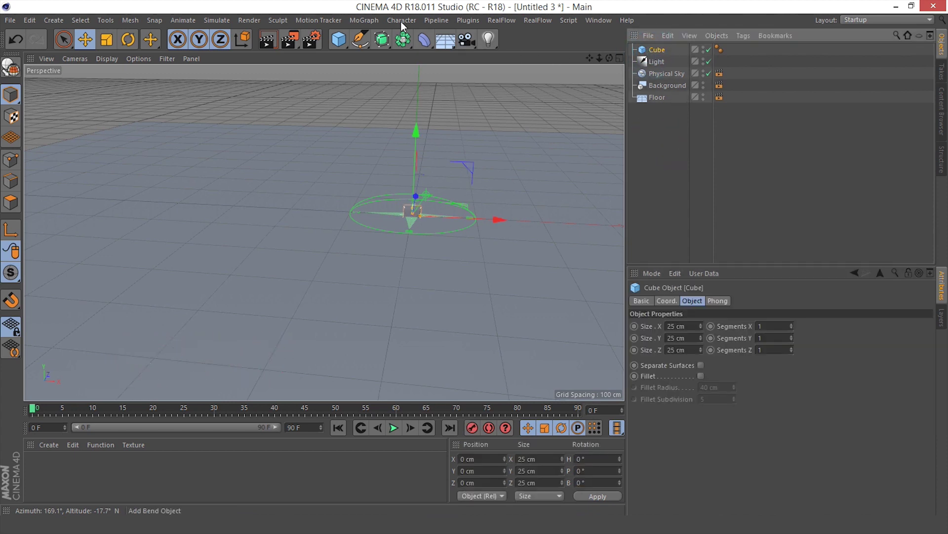
left_click(364, 19)
left_click(377, 154, "alt")
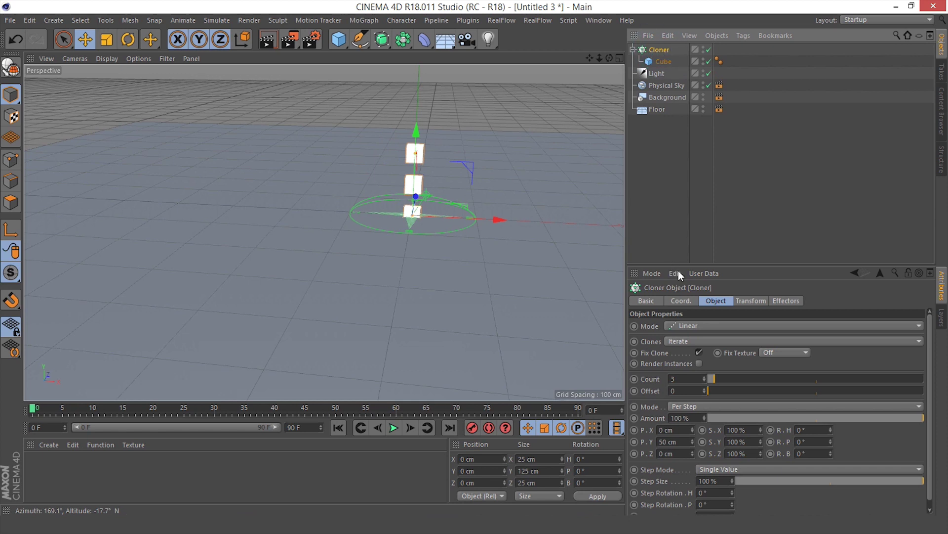
left_click(687, 325)
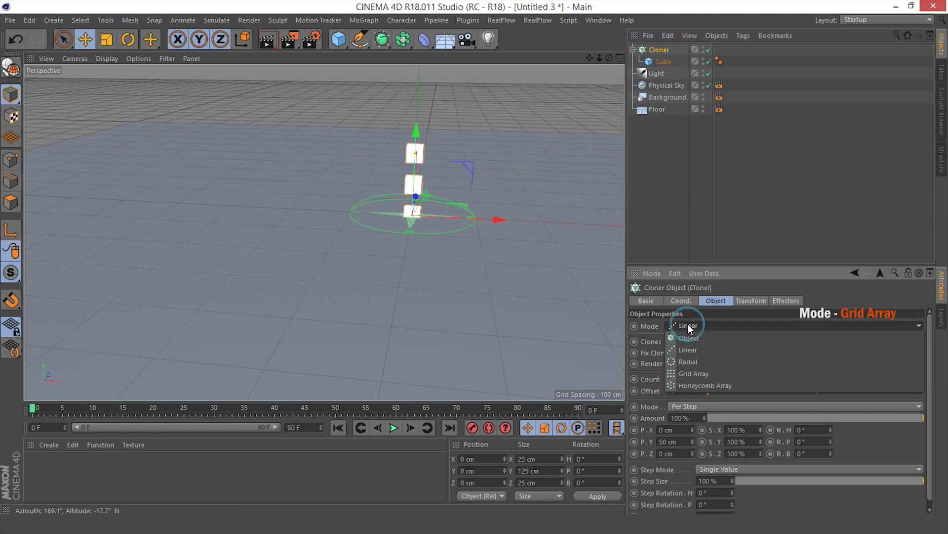
left_click(708, 373)
- In the front view, set the cloner's grid count to 8 in all three directions
middle_click(418, 211)
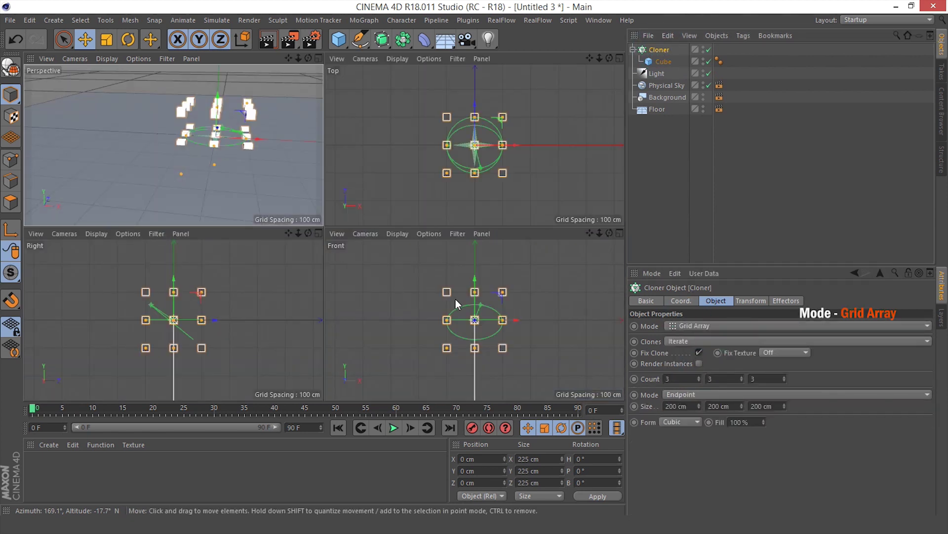
middle_click(455, 298)
scroll(312, 222, "up", 5)
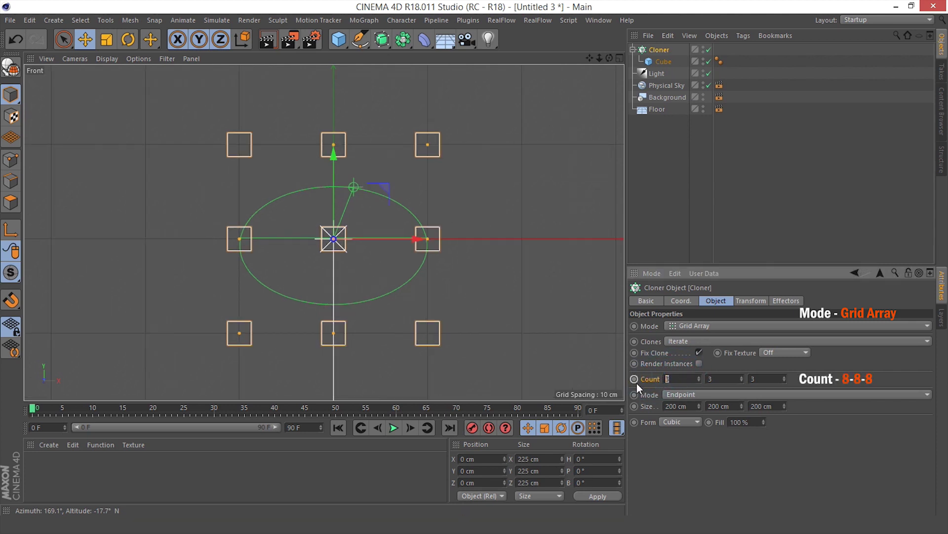
type("8")
key("Tab")
type("8")
key("Tab")
type("8")
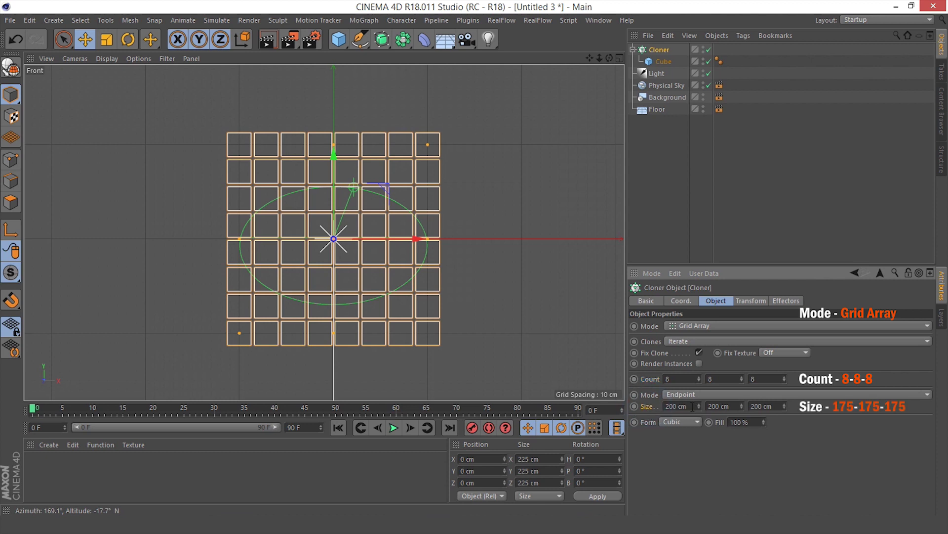
- Set the cloner's grid size to 175 cm in all three directions
type("175")
key("Tab")
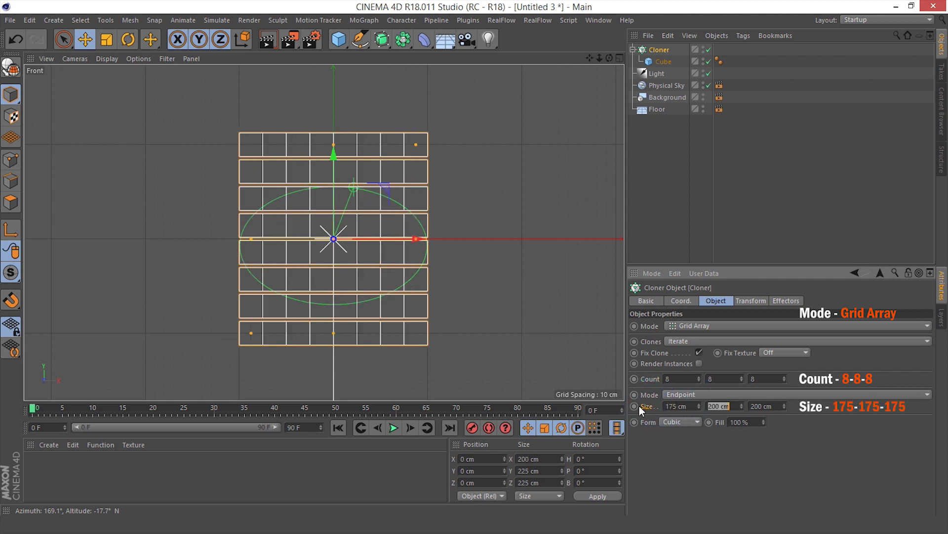
type("175")
key("Tab")
type("175")
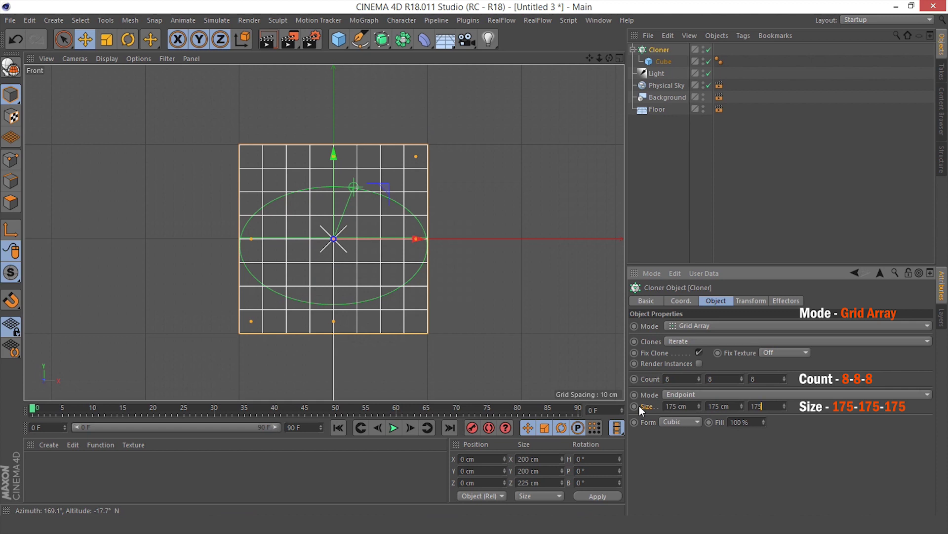
key("Return")
- Move the cloner up to 100 cm in Y so the block rests on the floor, and return to the perspective view
left_click_drag(336, 221, 336, 132)
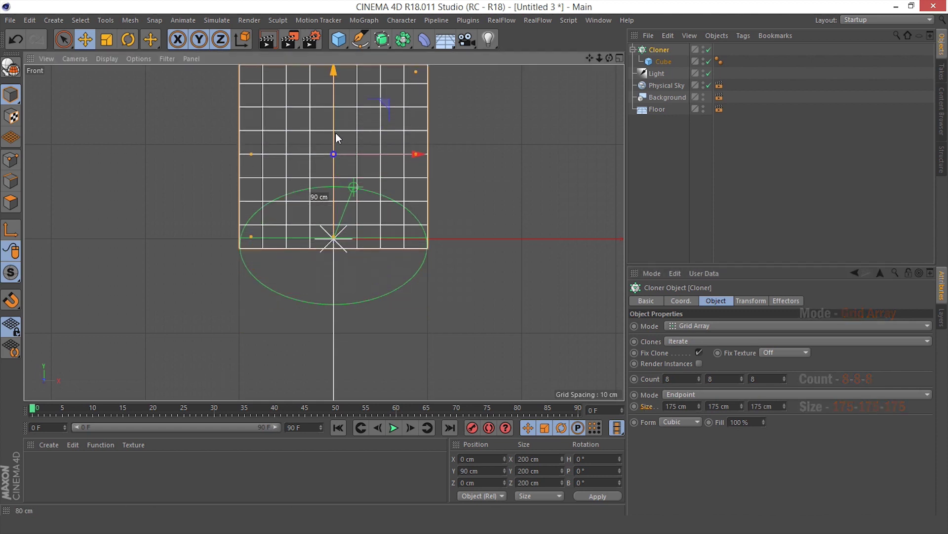
left_click(519, 174)
middle_click(517, 174)
middle_click(177, 126)
left_click_drag(289, 123, 351, 213, "alt")
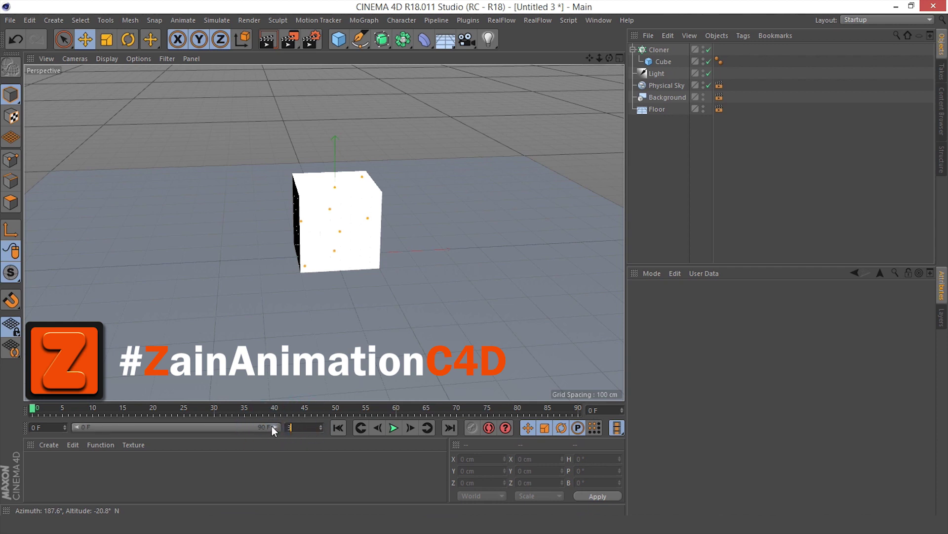
- Set the animation length to 300 frames and extend the preview range to the full timeline
type("300")
key("Return")
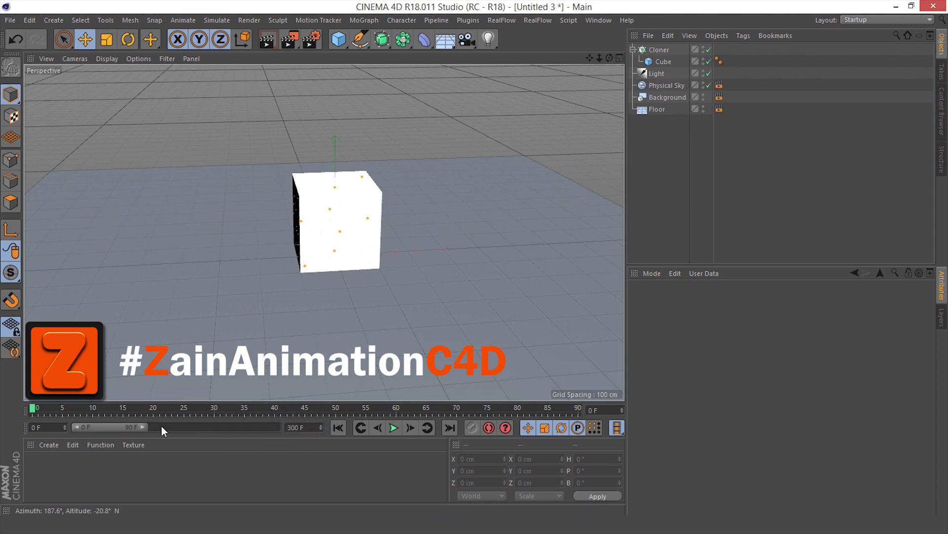
left_click_drag(143, 427, 308, 440)
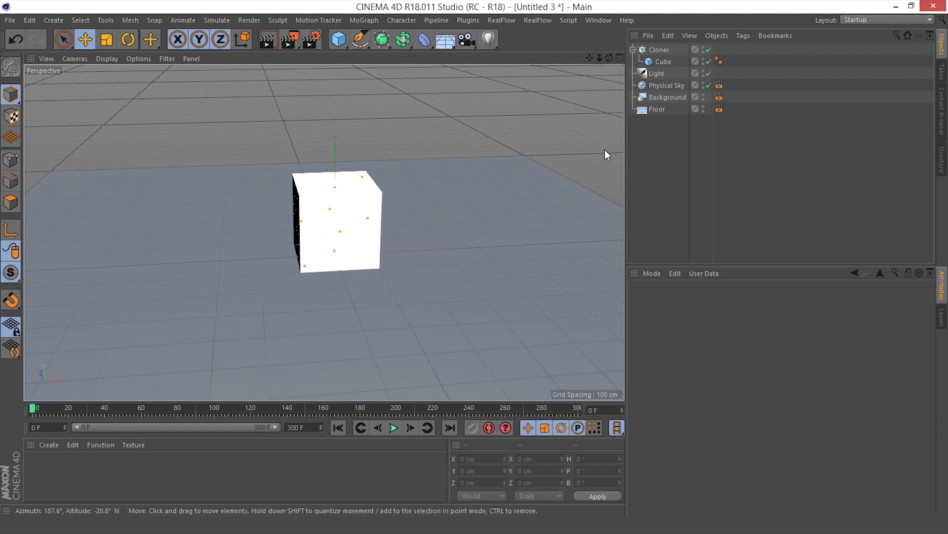
- Add a Collider Body simulation tag to the Floor object
left_click(656, 108)
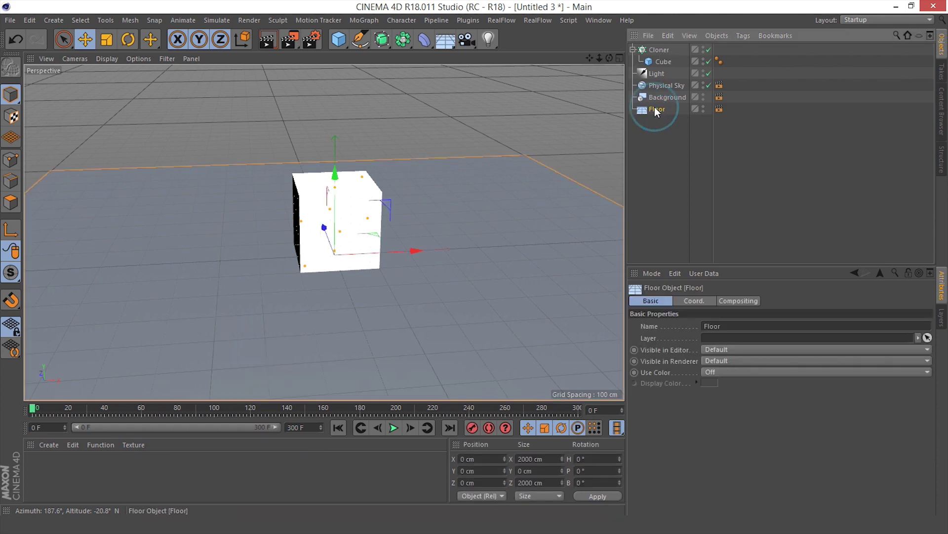
right_click(654, 107)
mouse_move(679, 148)
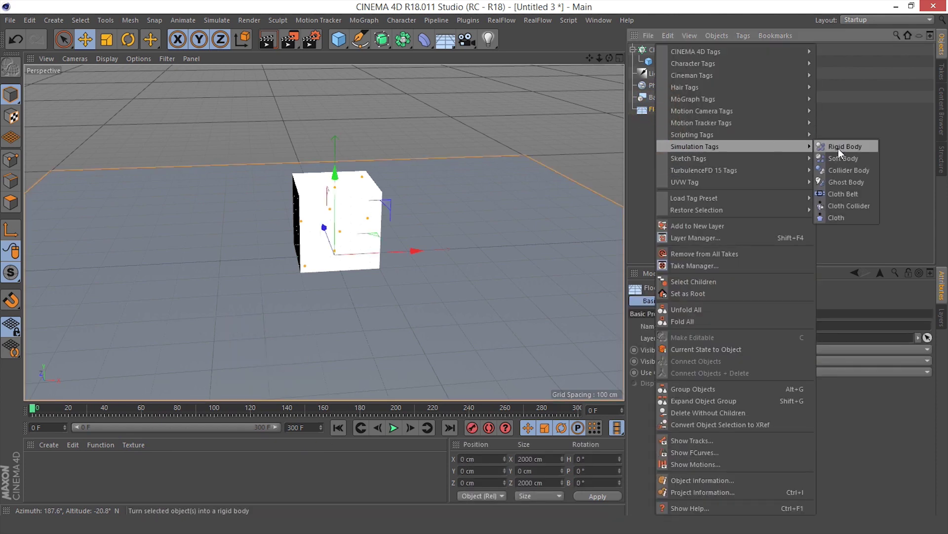
left_click(844, 171)
- Add a Rigid Body simulation tag to the Cloner
right_click(663, 51)
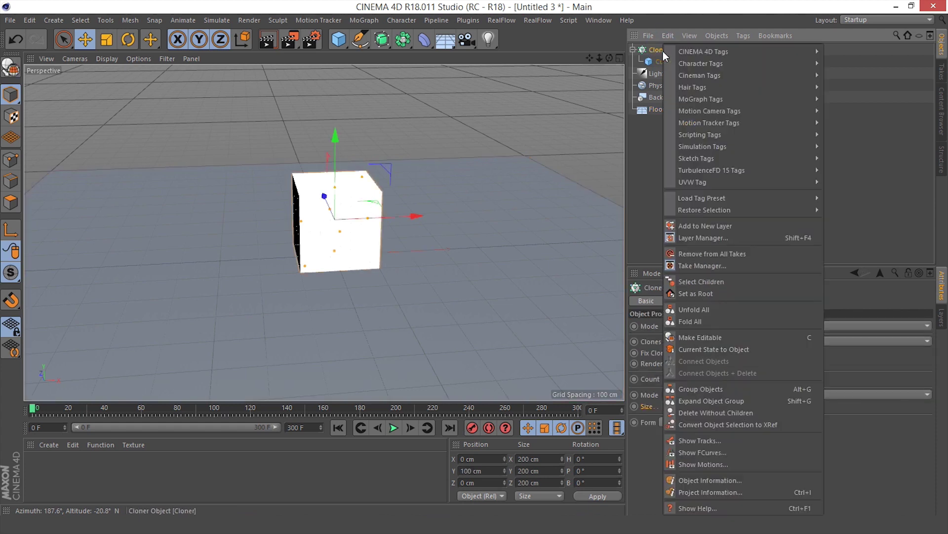
mouse_move(802, 146)
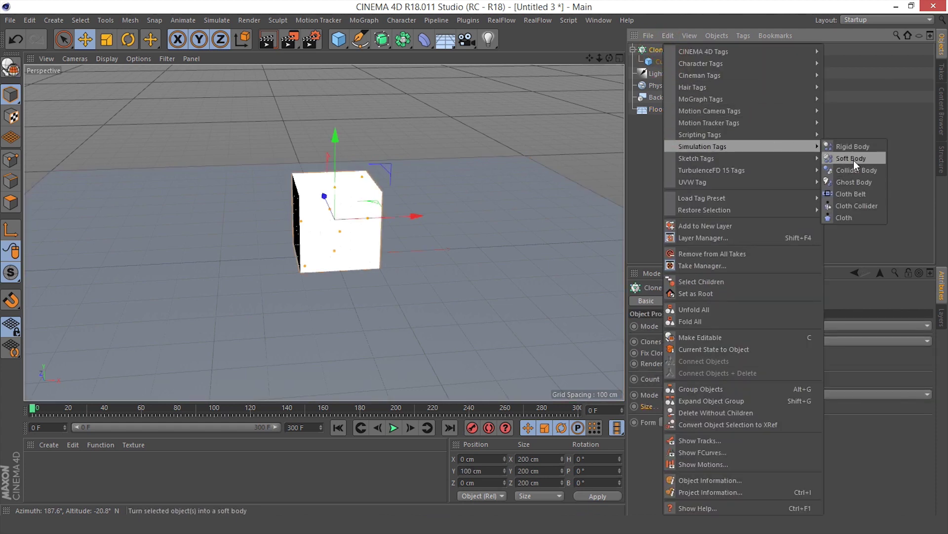
left_click(853, 147)
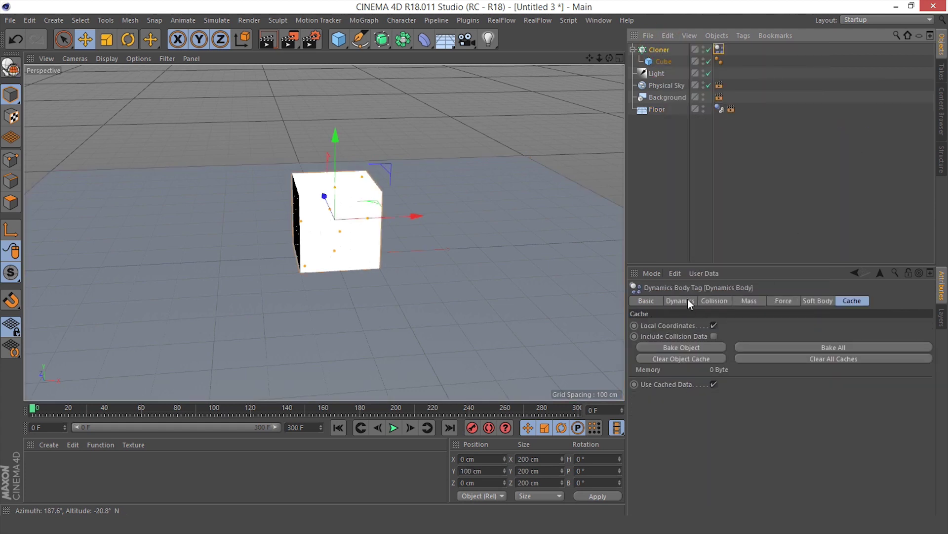
- Enable Custom Initial Velocity on the cloner's dynamics tag, with Y linear velocity 750 cm and Y angular velocity 180°
left_click(685, 301)
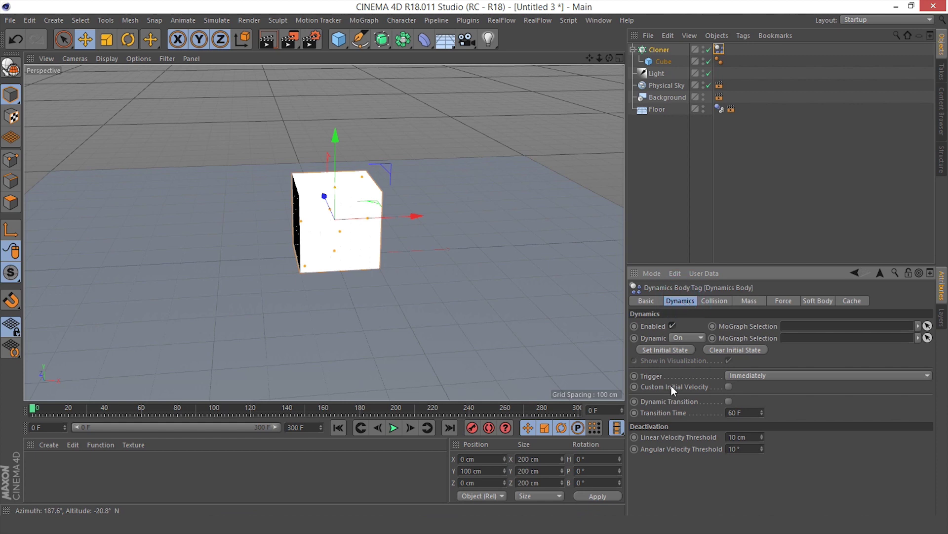
left_click(728, 387)
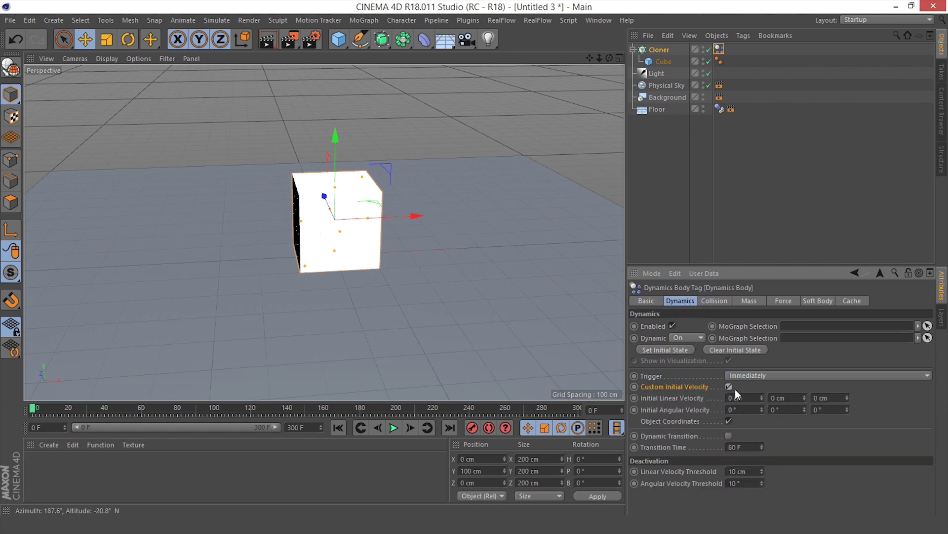
left_click(785, 397)
left_click(779, 410)
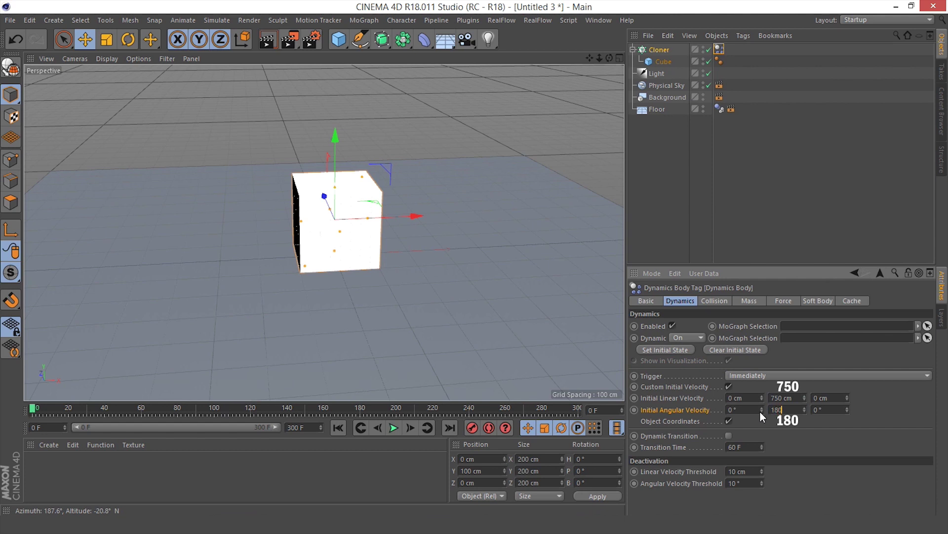
- Play the dynamics simulation from the first frame to check the block's motion, and rewind to the start
left_click(338, 427)
left_click(393, 427)
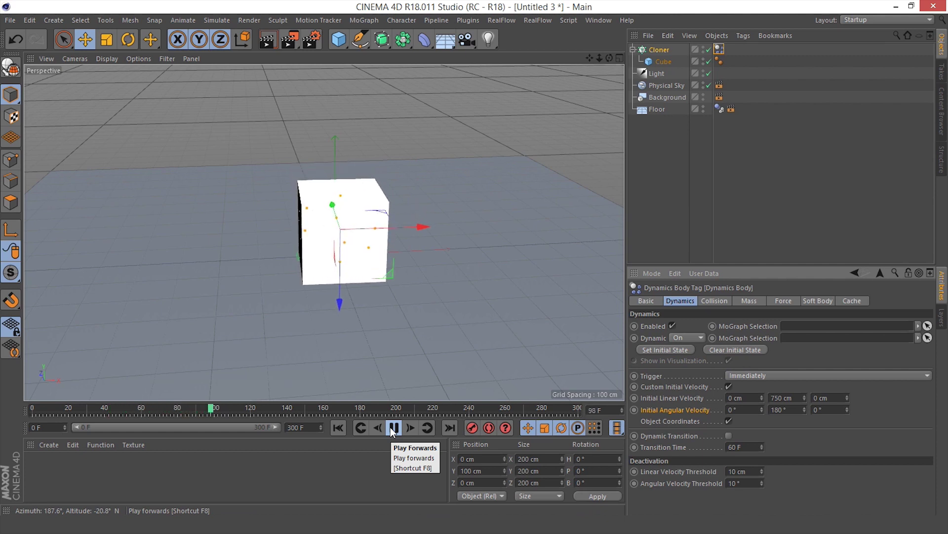
left_click(394, 428)
left_click(339, 428)
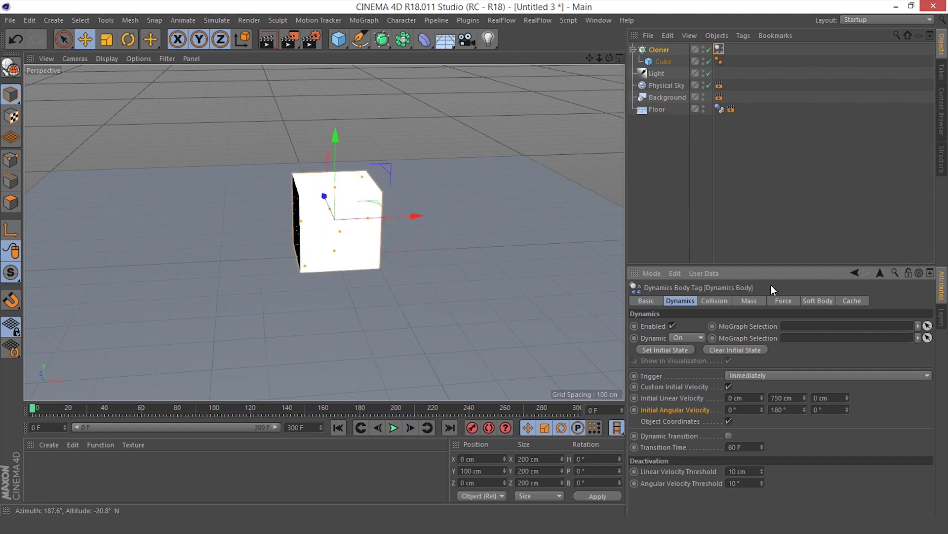
- Play the simulation in the front view and stop at about frame 34 while the block is in the air
middle_click(375, 253)
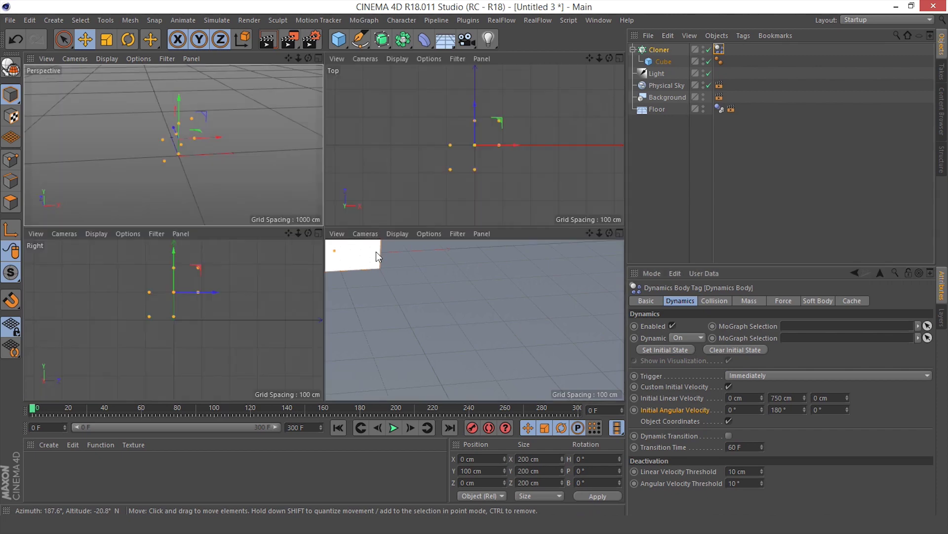
middle_click(449, 281)
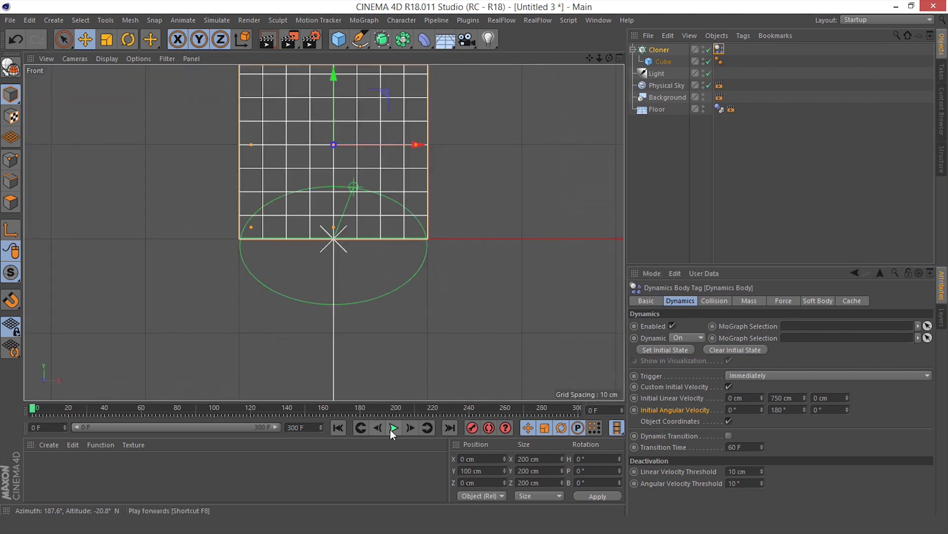
scroll(385, 245, "down", 5)
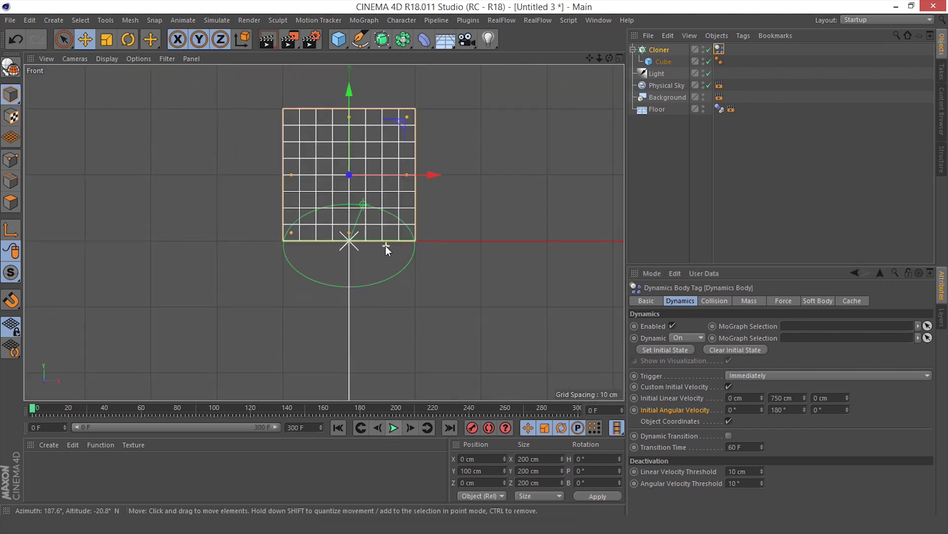
left_click(394, 428)
left_click(395, 427)
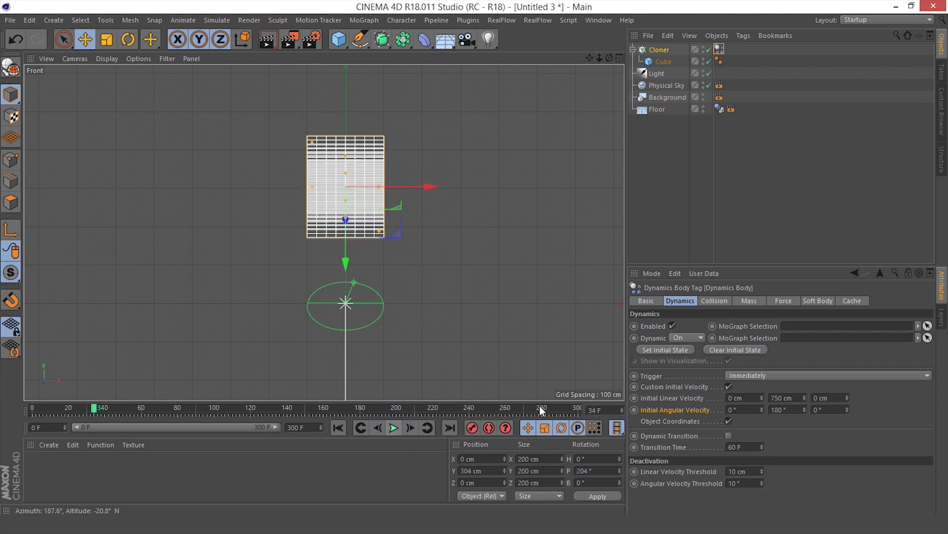
- Advance the timeline frame by frame to frame 44, where the falling block is just above the floor
left_click(622, 407)
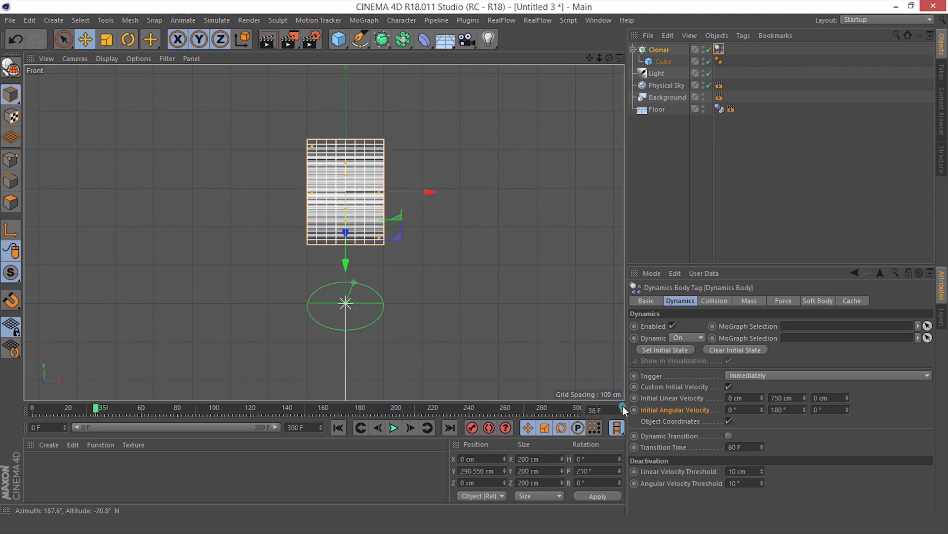
left_click(622, 407)
left_click(621, 407)
left_click(622, 408)
left_click(622, 408)
left_click(622, 407)
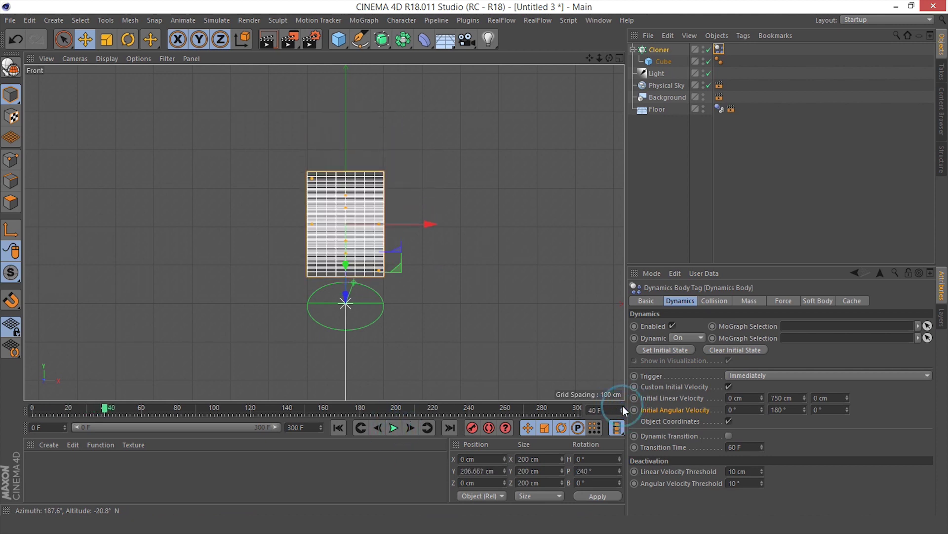
left_click(622, 408)
left_click(622, 408)
left_click(622, 408)
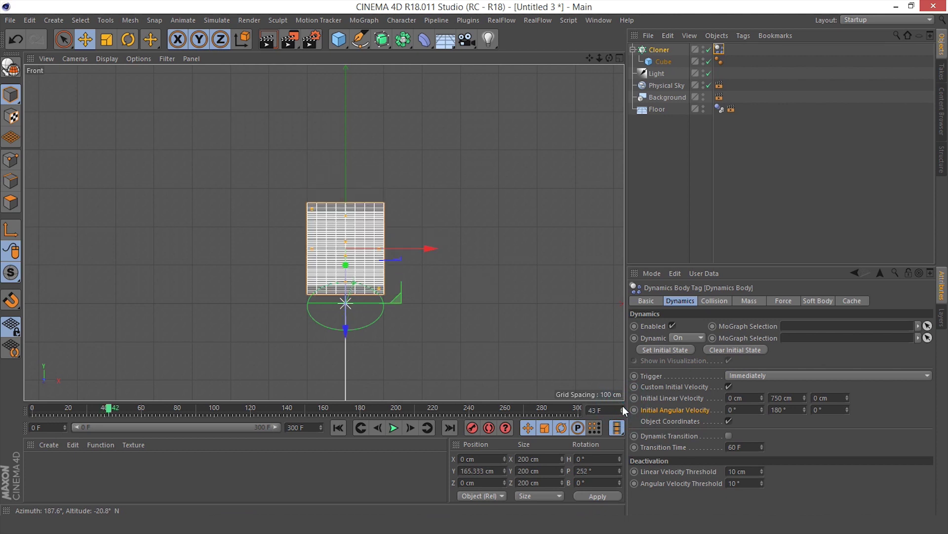
left_click(622, 408)
scroll(353, 298, "up", 2)
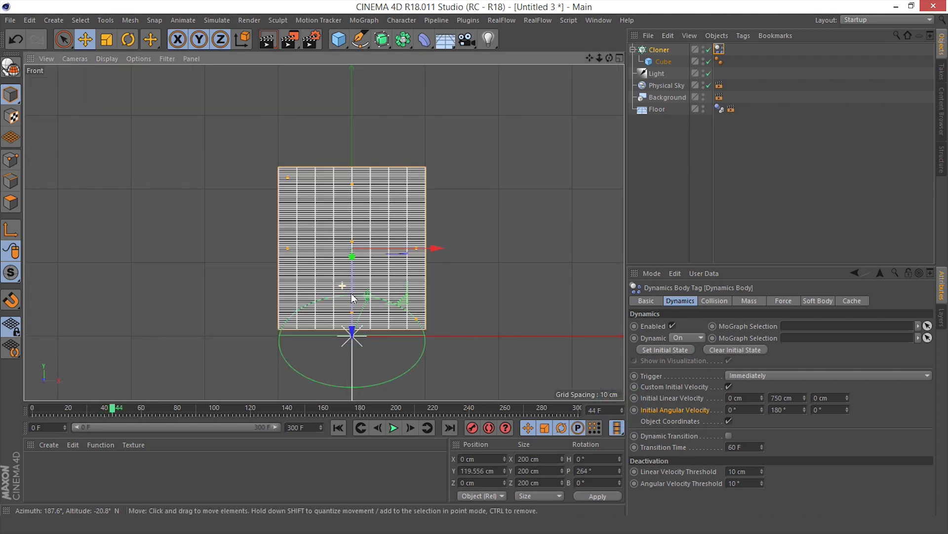
- Keyframe the initial linear and angular Y velocities as 750 cm and 180° at frame 45, and both as 0 at frame 46
left_click(621, 407)
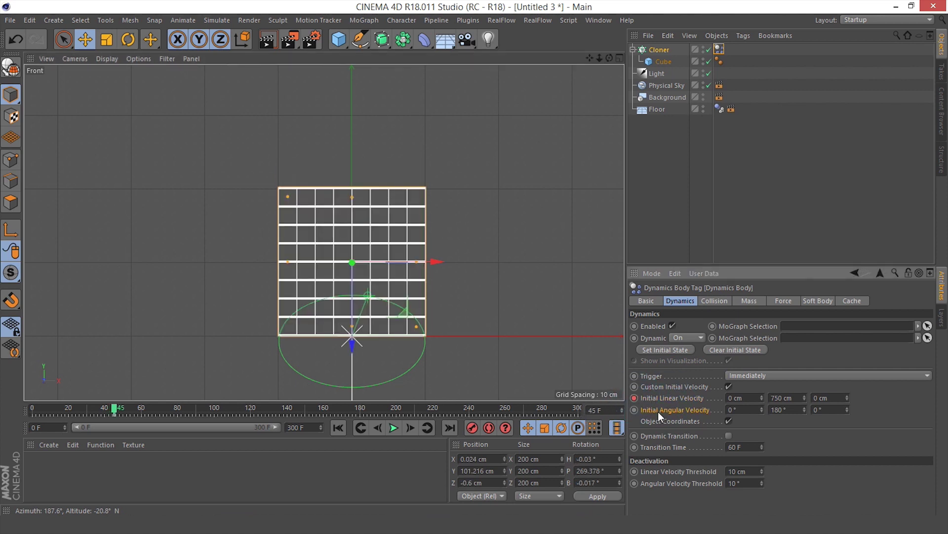
left_click(622, 407)
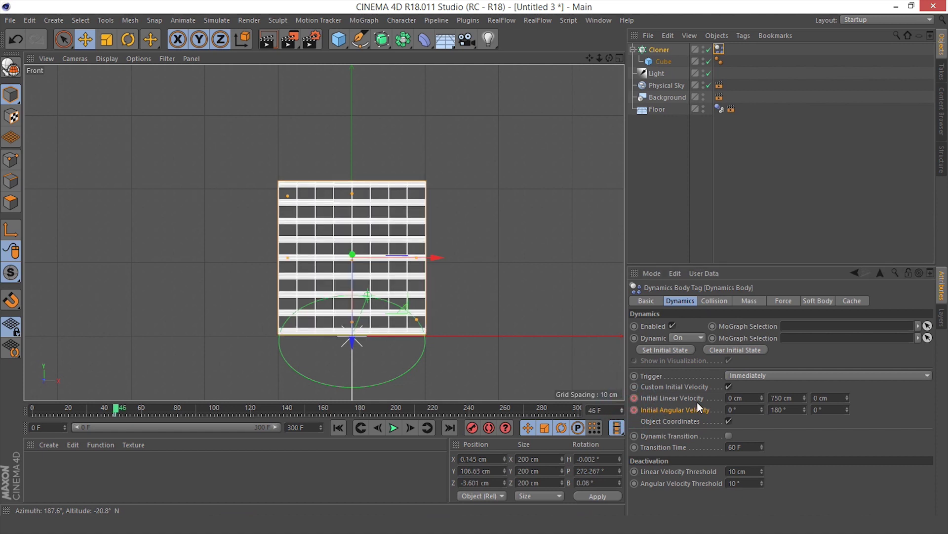
double_click(781, 398)
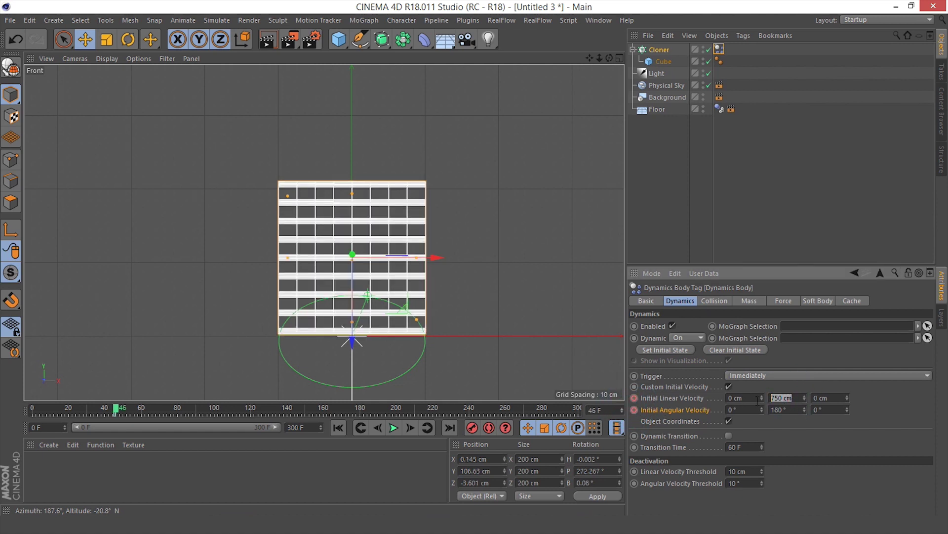
double_click(785, 408)
- Play the simulation from the first frame in the perspective view to check the block's motion, and rewind to the start
middle_click(483, 311)
middle_click(211, 150)
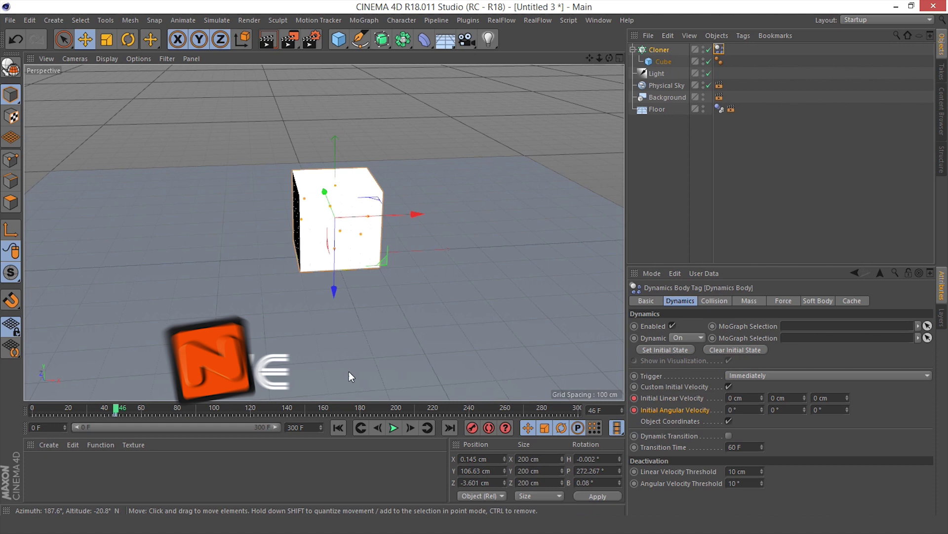
left_click(340, 427)
left_click(394, 428)
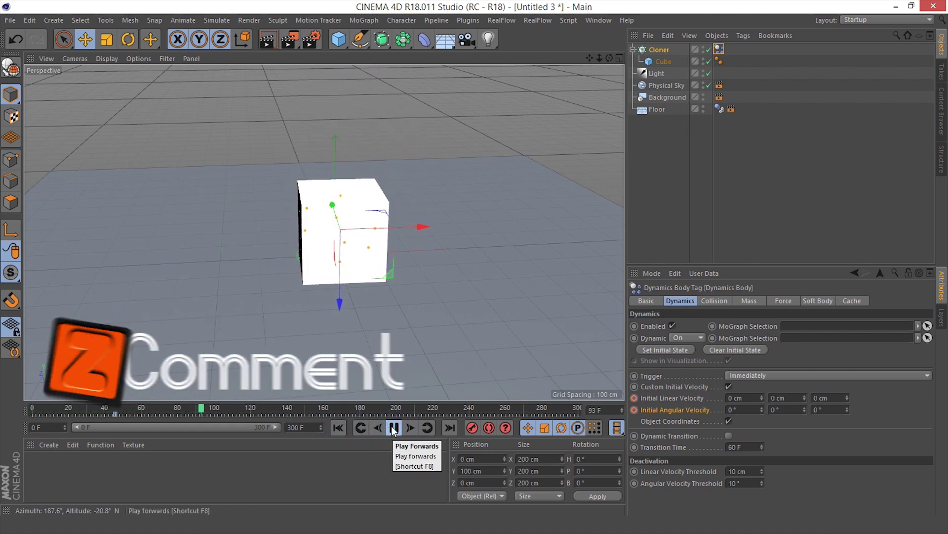
left_click(393, 428)
left_click(339, 426)
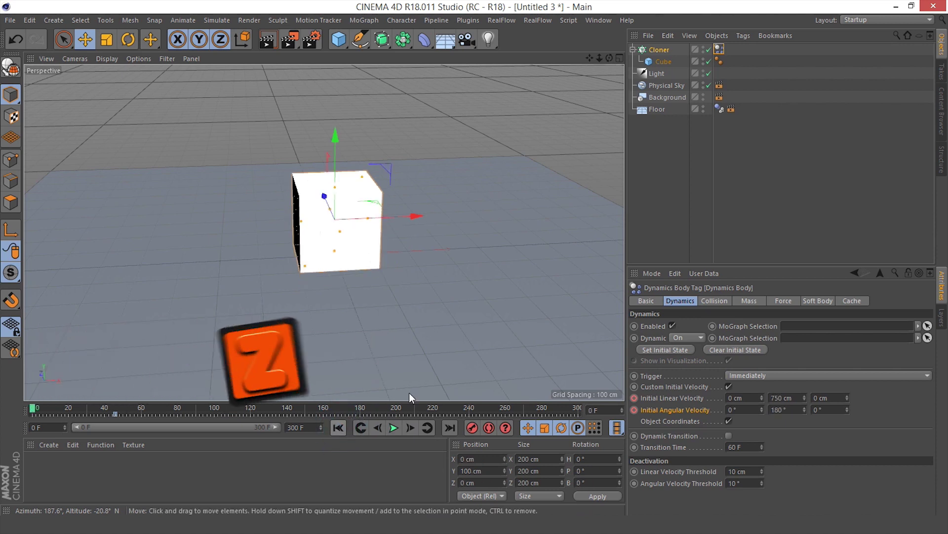
- Show the dynamics tag's collision settings and advance the simulation to frame 45, checking the block's landing in the front view
left_click(715, 301)
left_click(678, 337)
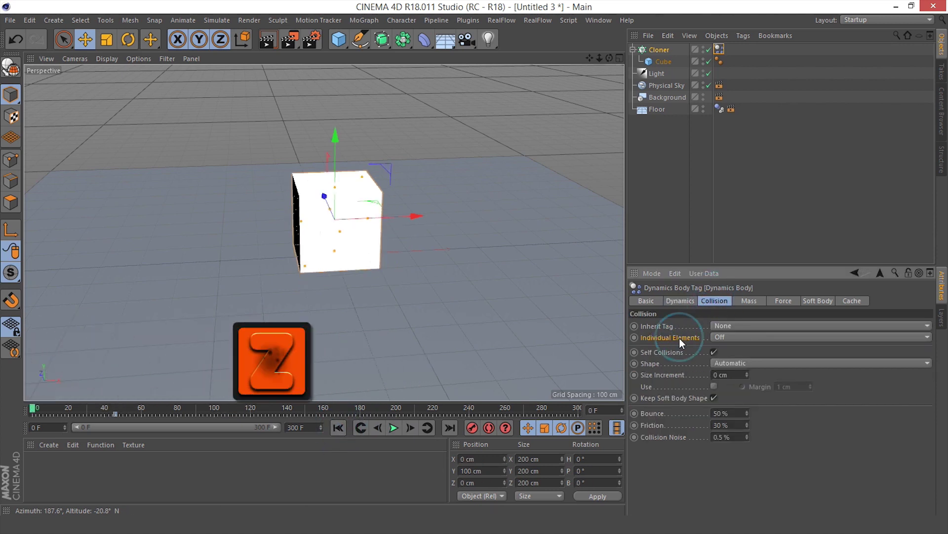
left_click(395, 429)
left_click(395, 428)
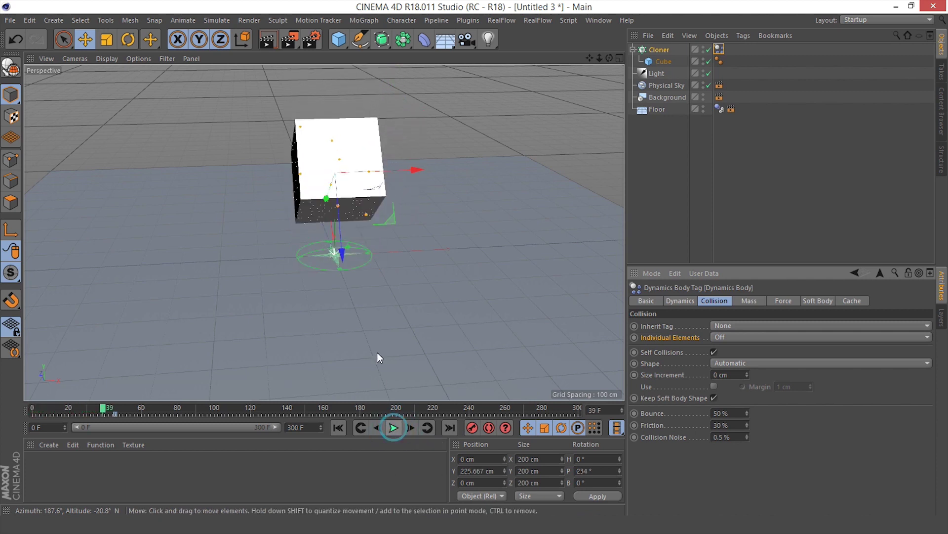
middle_click(390, 321)
middle_click(413, 309)
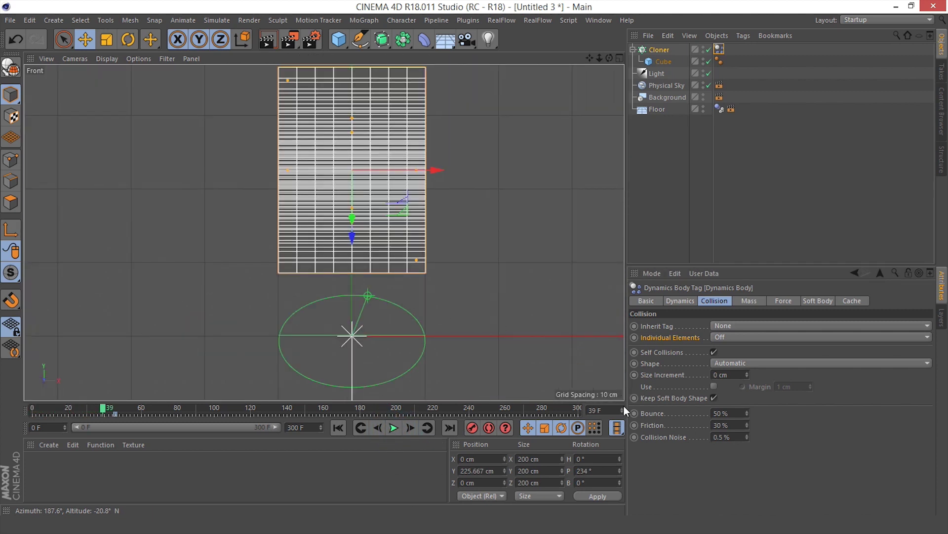
key("g")
key("g")
key("g")
key("g")
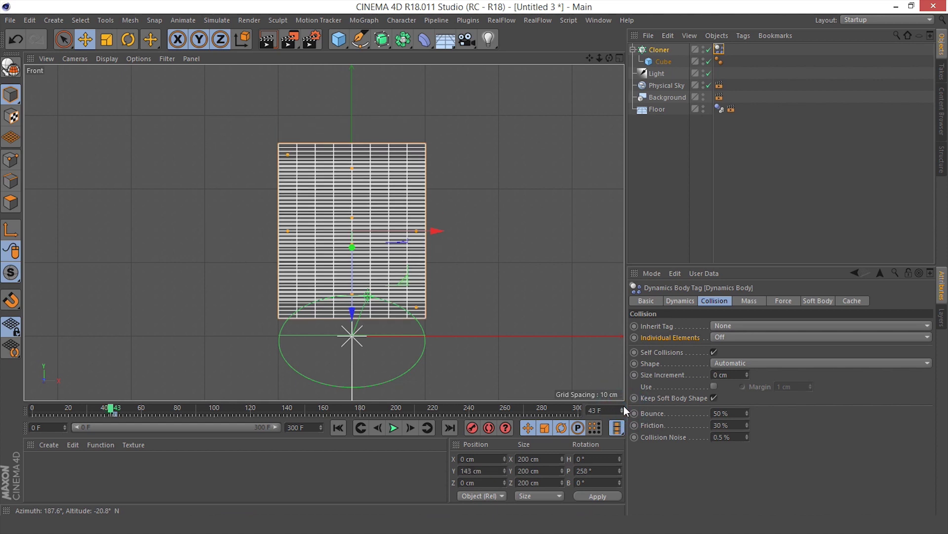
key("g")
key("g")
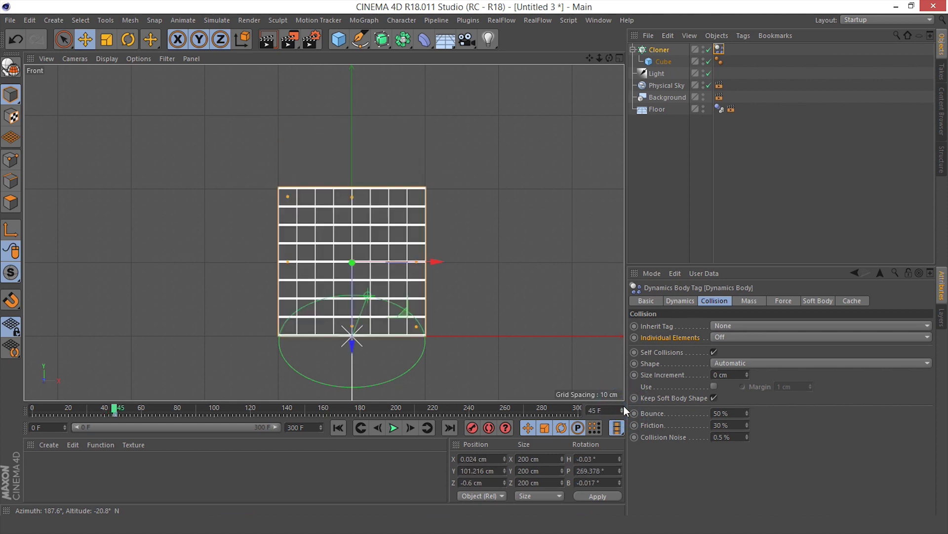
- Keyframe the dynamics tag's Individual Elements as Off at frame 45 and as All at frame 46
left_click(670, 338)
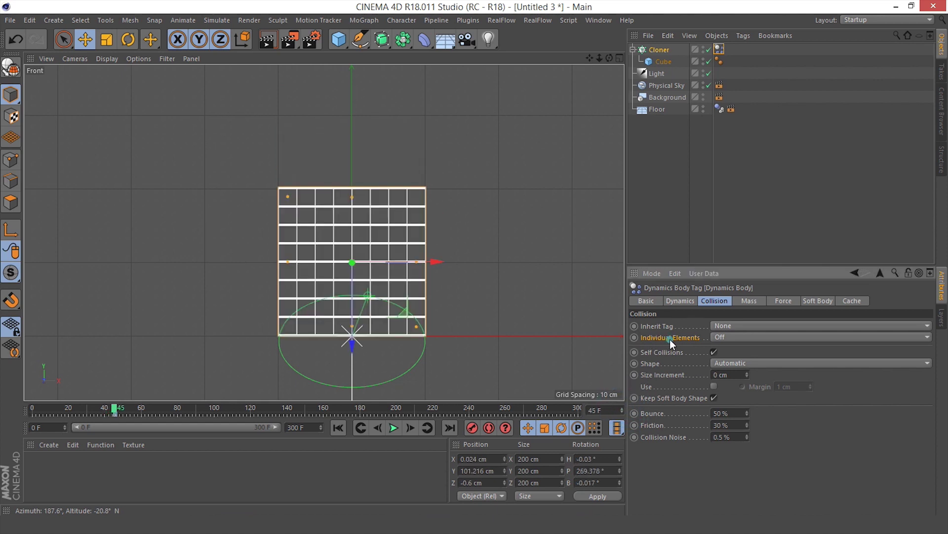
left_click(635, 338)
left_click(623, 408)
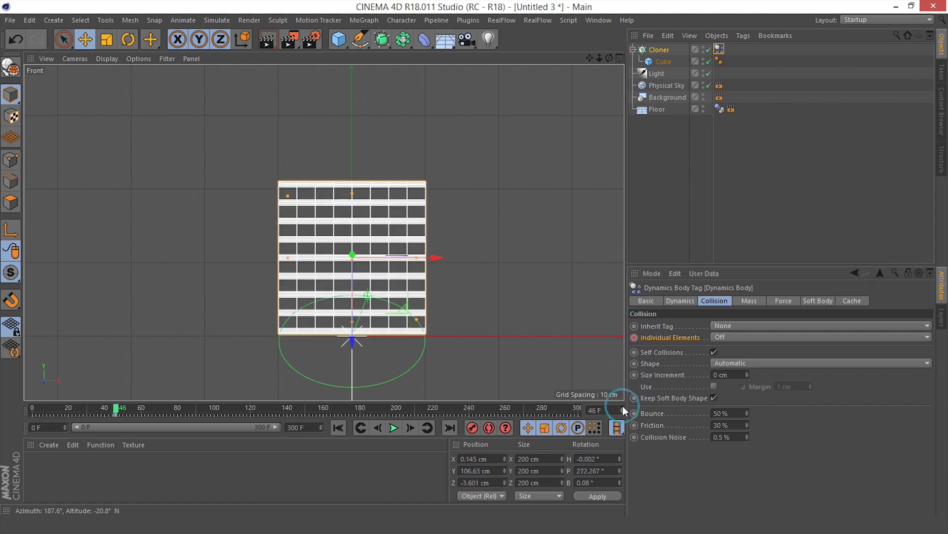
left_click(730, 336)
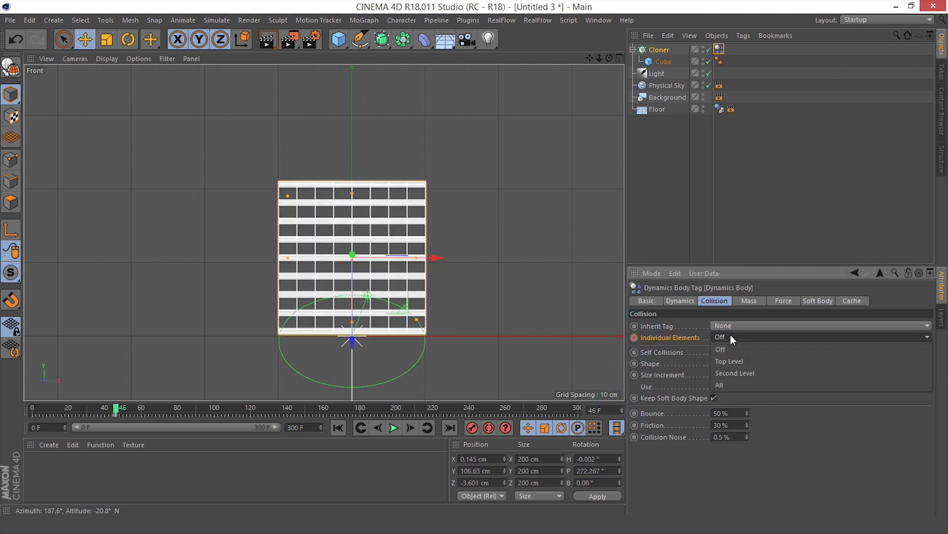
left_click(722, 384)
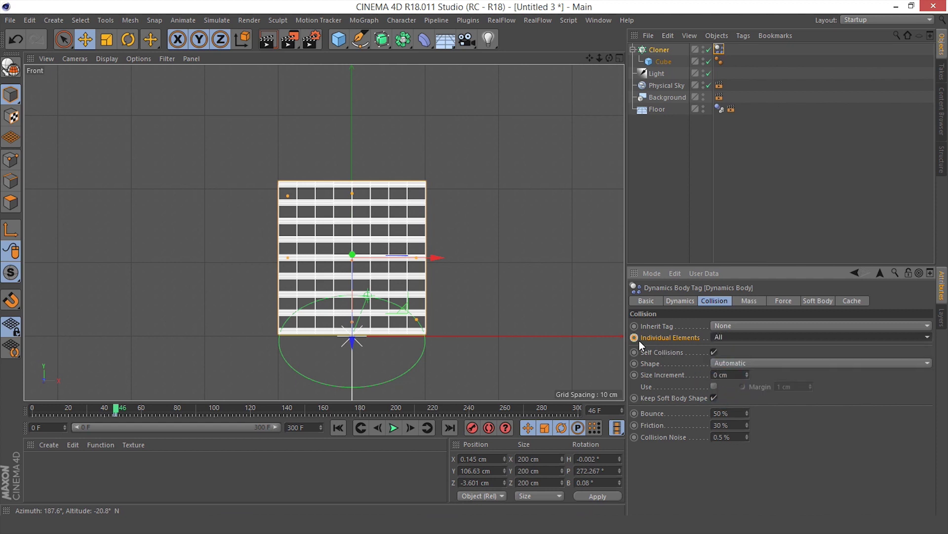
left_click(635, 338)
- Return to the first frame in the perspective view and set the dynamics tag's Inherit Tag to Apply Tag to Children
middle_click(438, 266)
middle_click(222, 145)
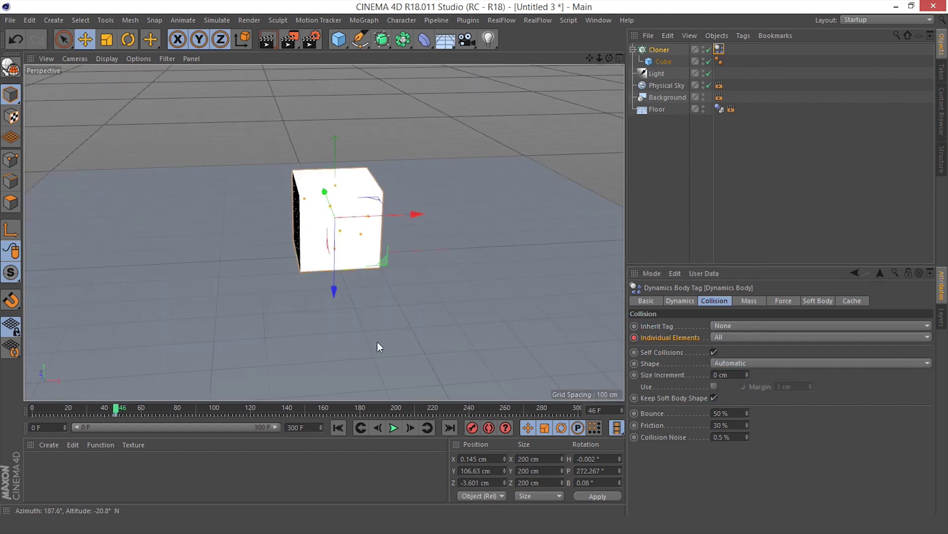
left_click(338, 427)
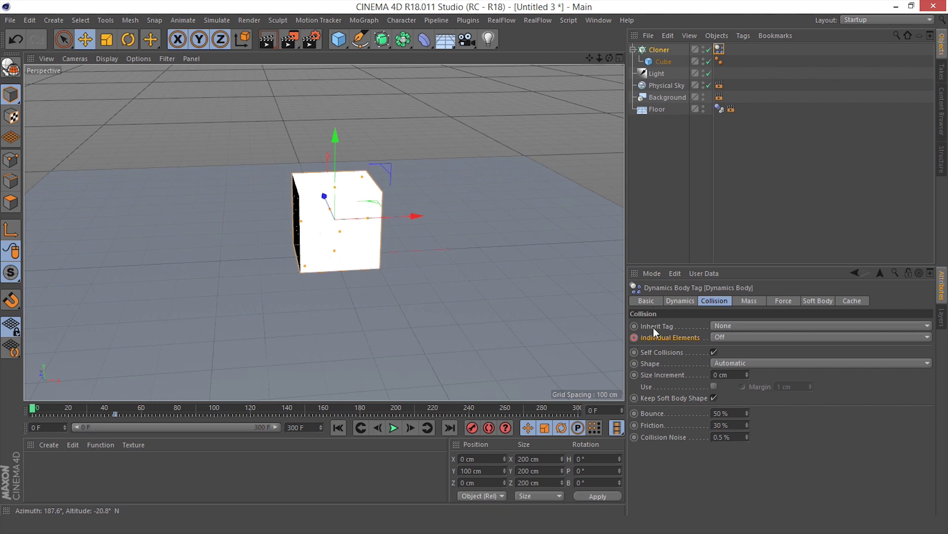
left_click(727, 326)
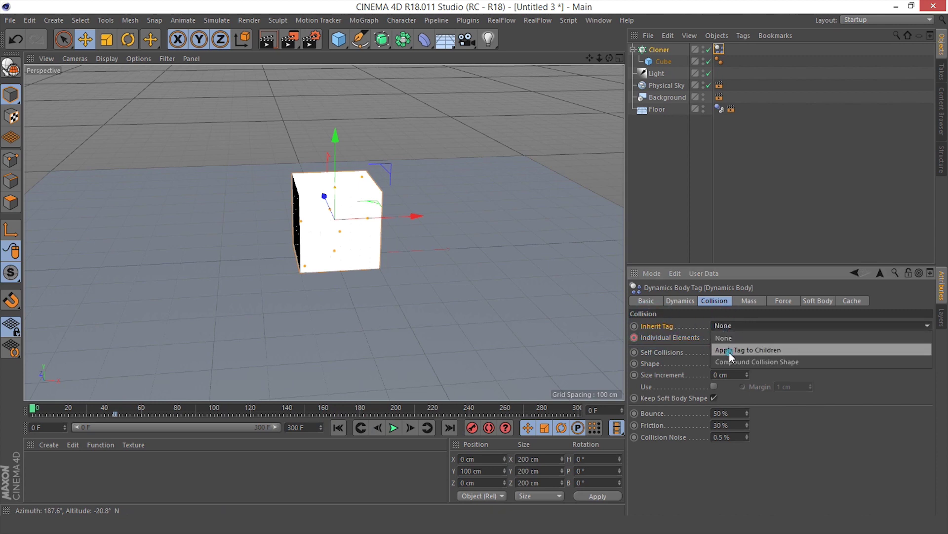
left_click(729, 350)
- Play the simulation to check how the individual cubes behave after landing, and rewind to the start
left_click(394, 427)
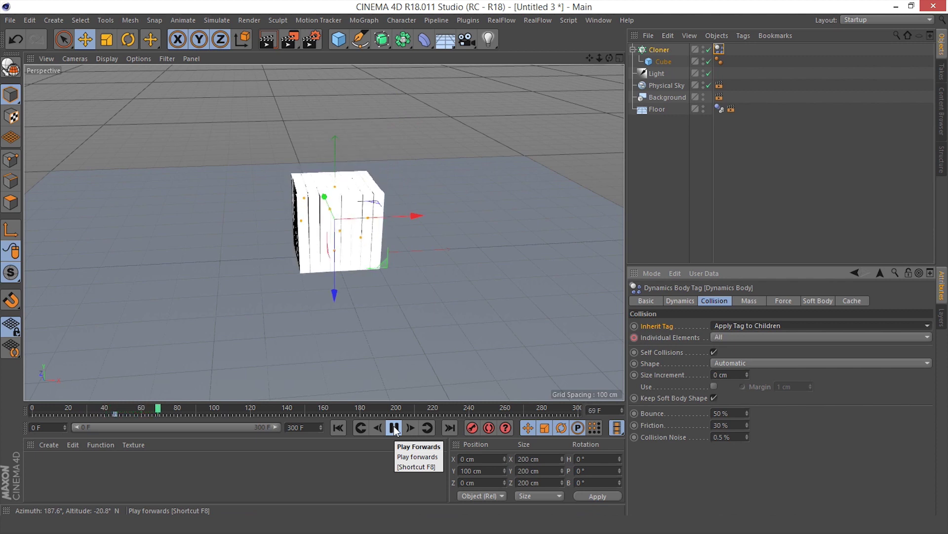
left_click(394, 429)
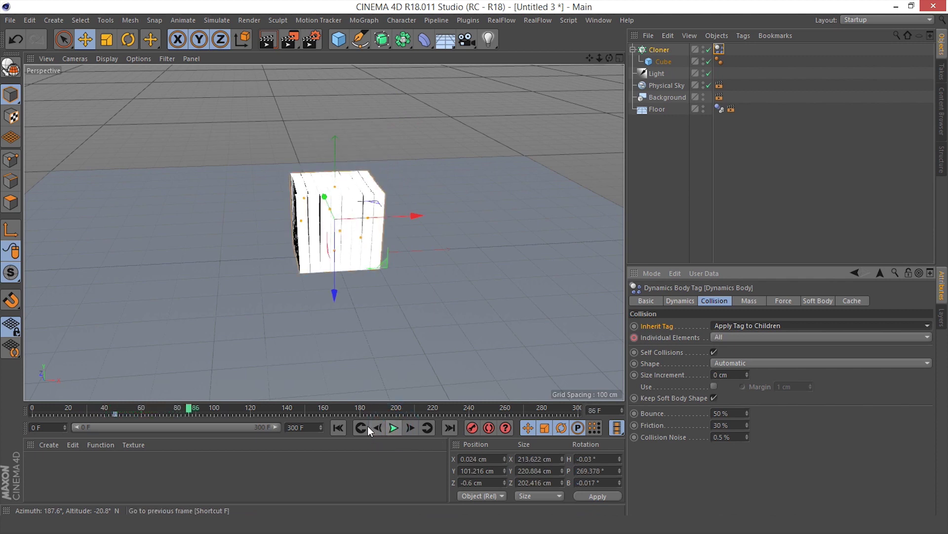
left_click(338, 427)
- Add a Turbulence particle modifier and set its strength to 0 cm
left_click(212, 21)
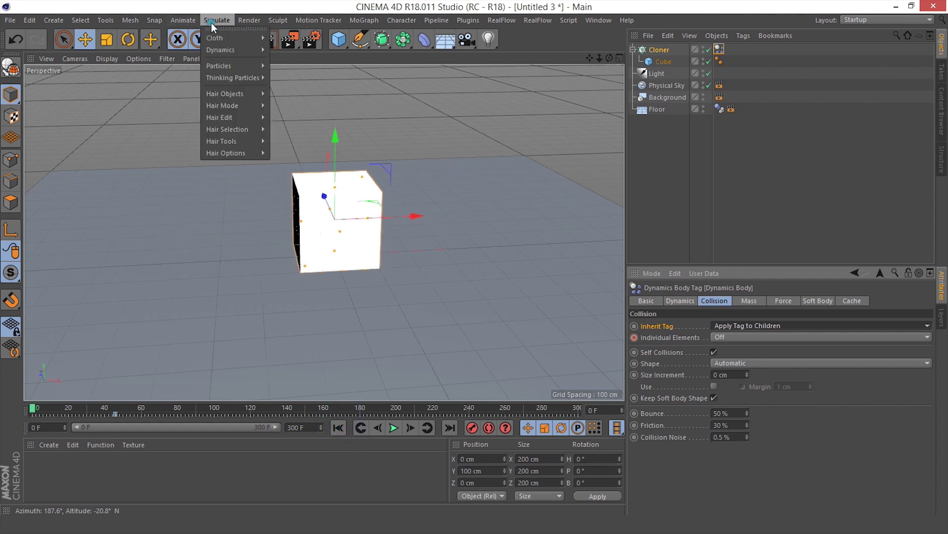
mouse_move(219, 66)
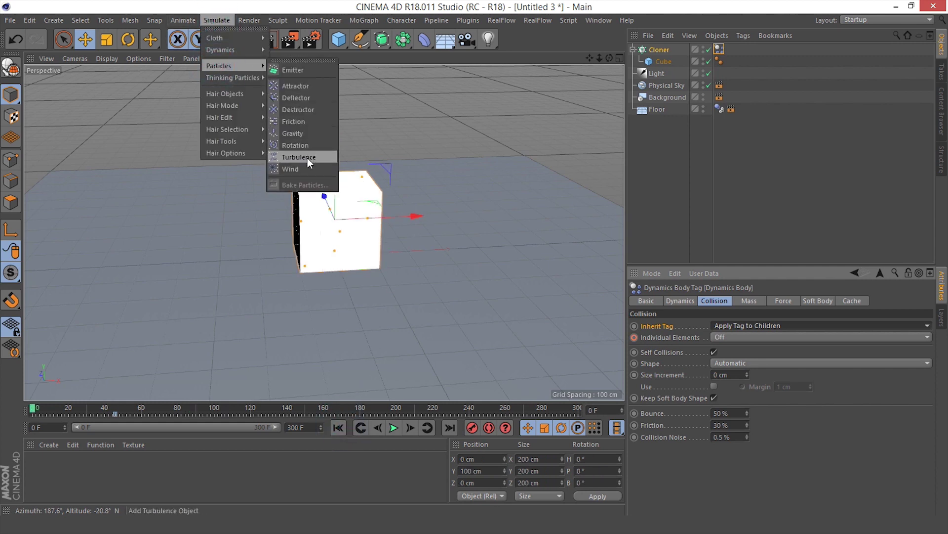
left_click(307, 159)
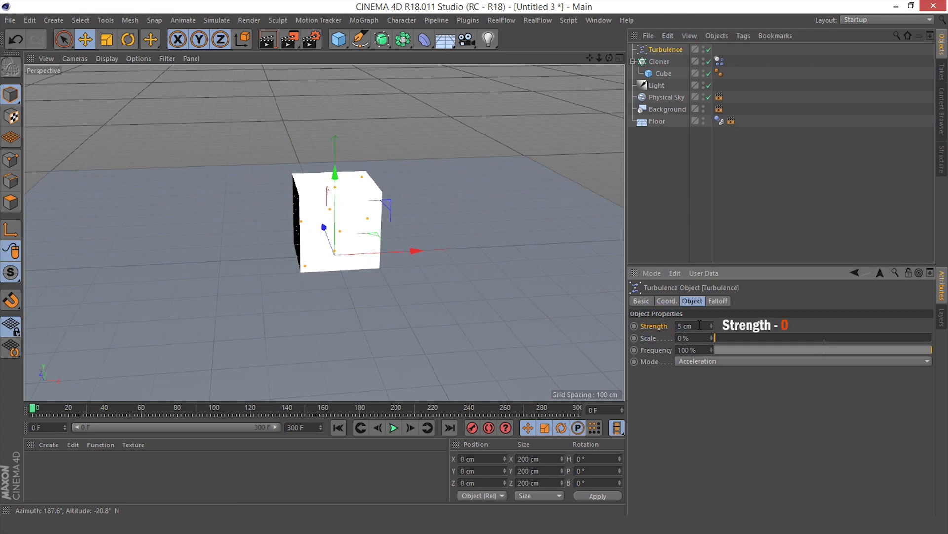
type("0")
key("Return")
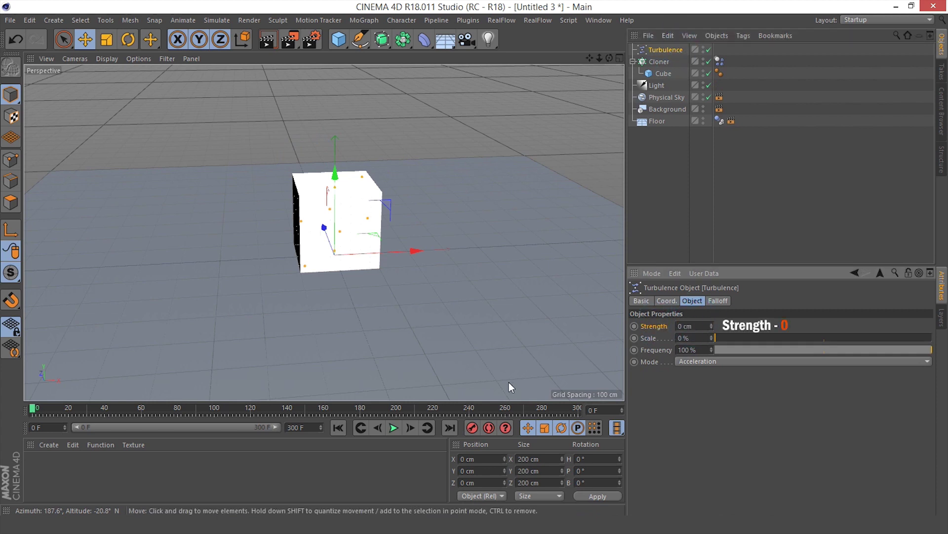
- Play the simulation up to frame 45 and show the landed block in the front view
left_click(393, 428)
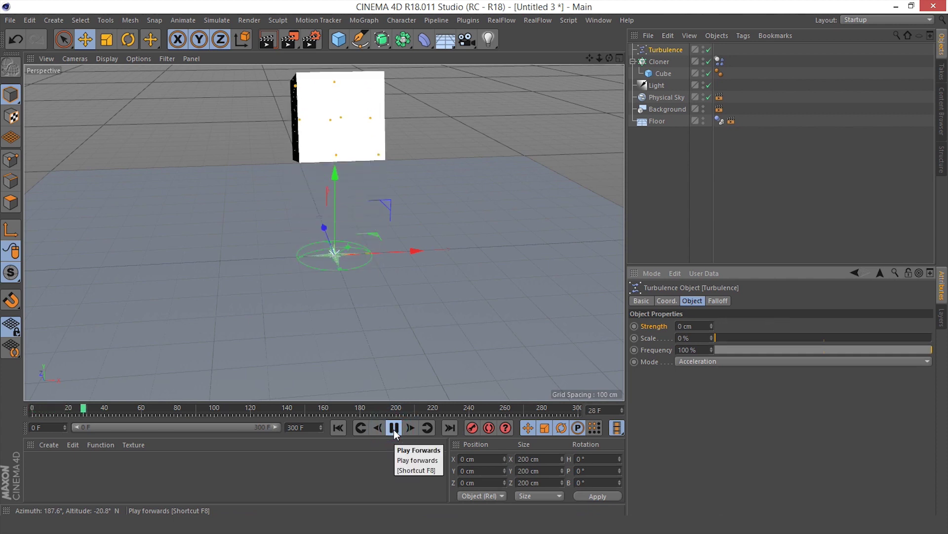
left_click(393, 428)
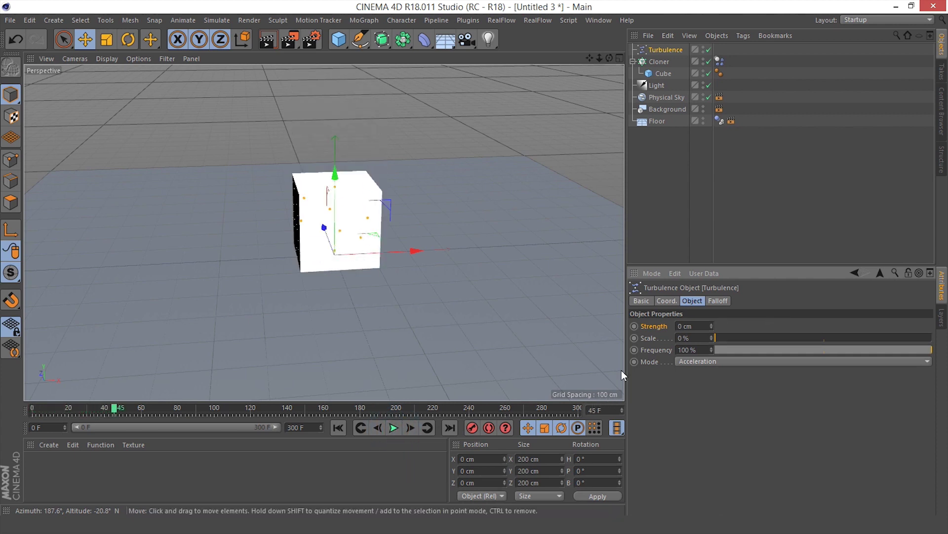
middle_click(441, 307)
middle_click(475, 338)
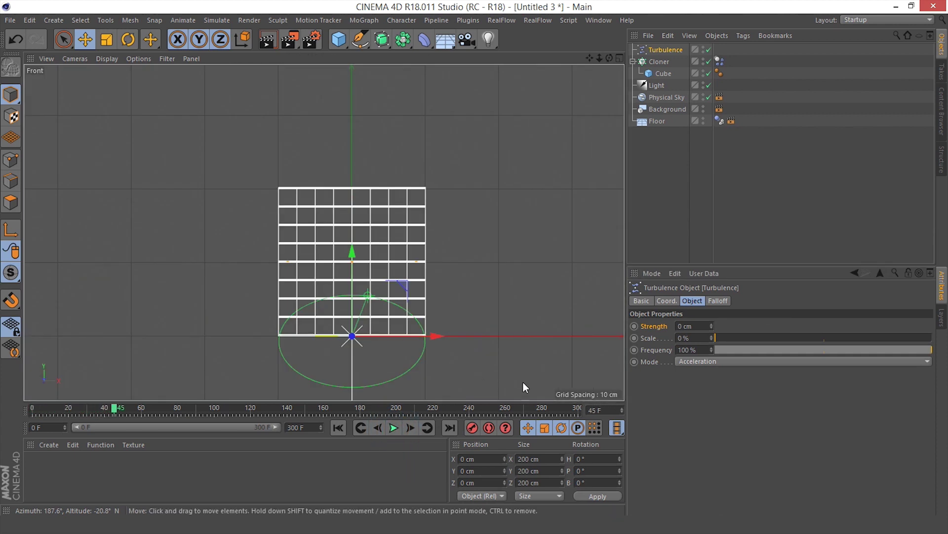
- Keyframe the turbulence strength as 0 cm at frame 45 and as 60 cm at frame 46
left_click(634, 326, "ctrl")
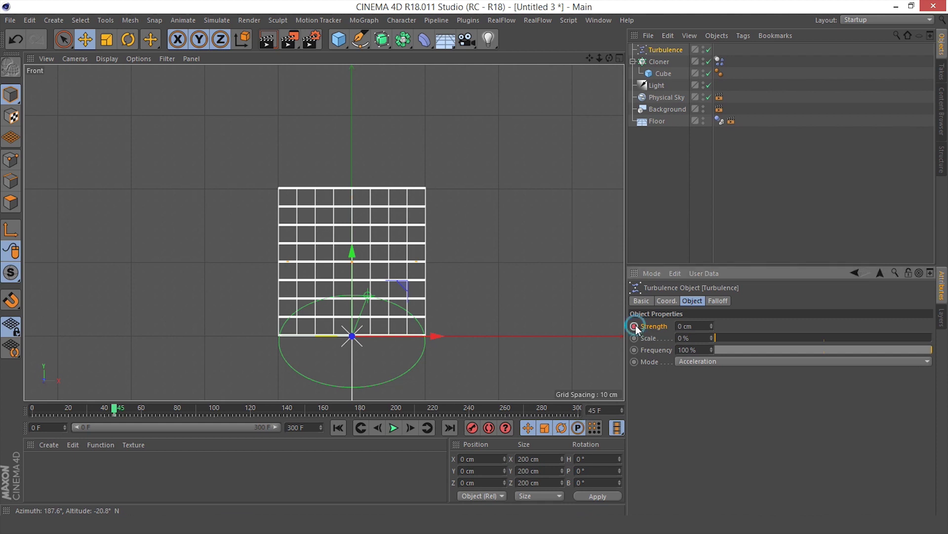
left_click(622, 406)
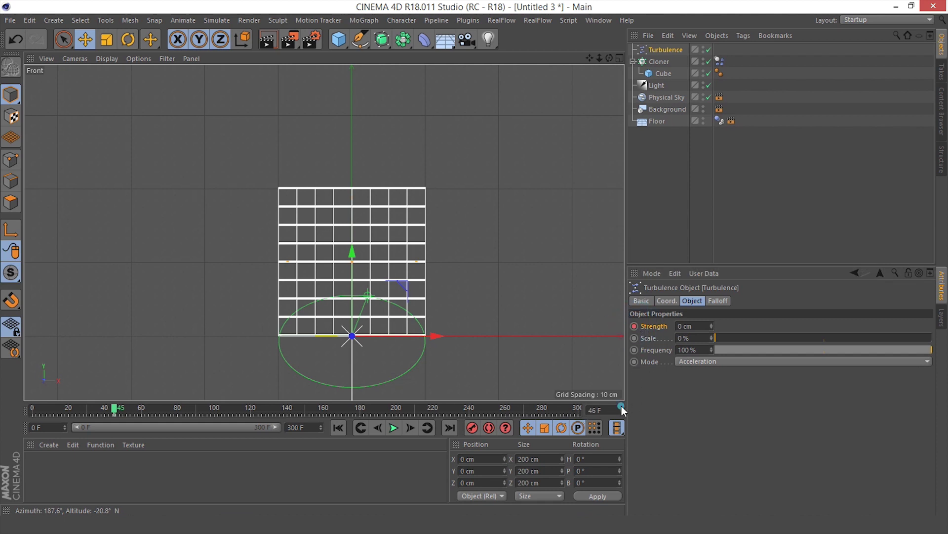
double_click(697, 327)
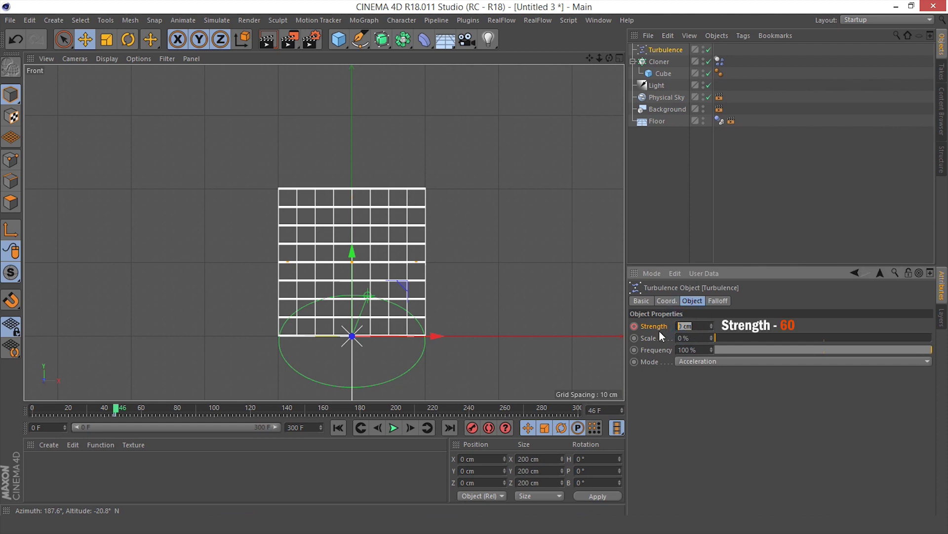
type("60")
key("Return")
left_click(634, 326, "ctrl")
- Play the simulation from the first frame in the perspective view to check the cubes scattering, and rewind to the start
middle_click(496, 285)
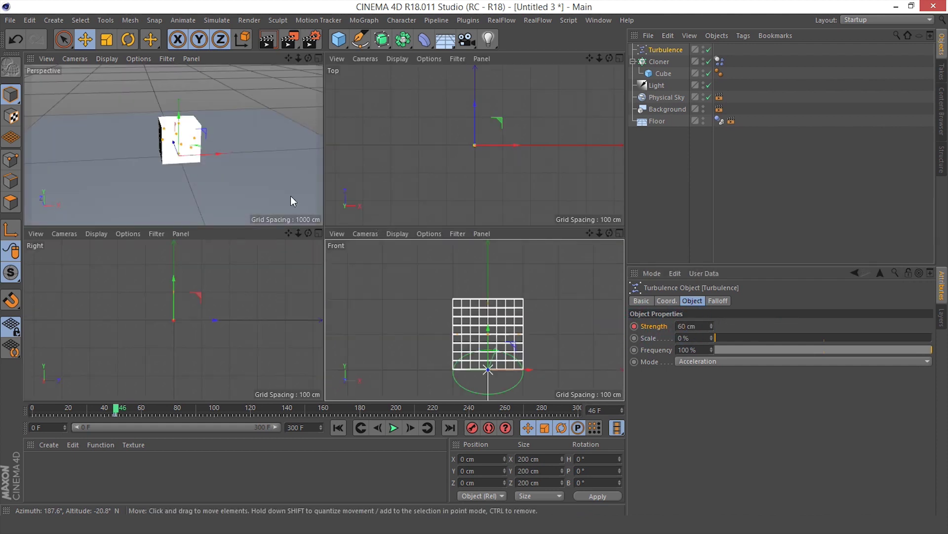
middle_click(296, 201)
left_click(339, 428)
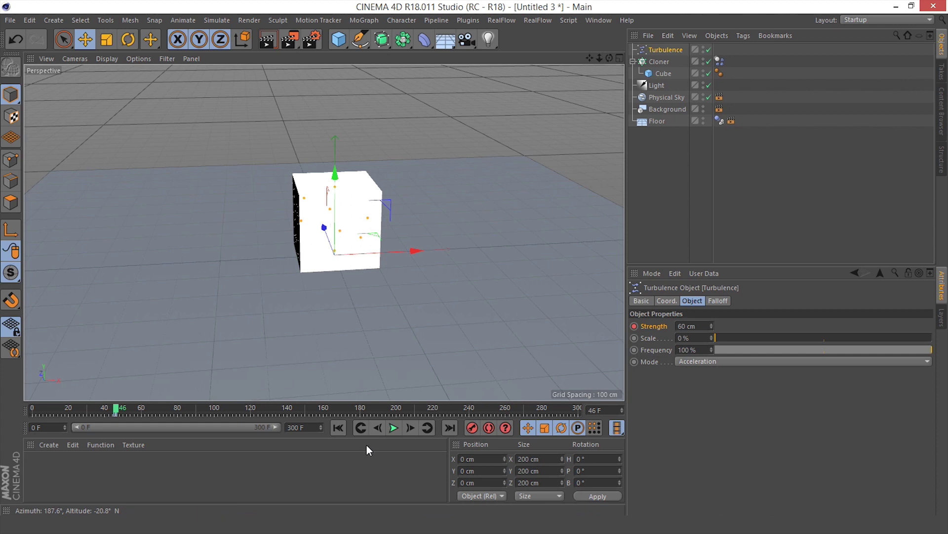
left_click(393, 429)
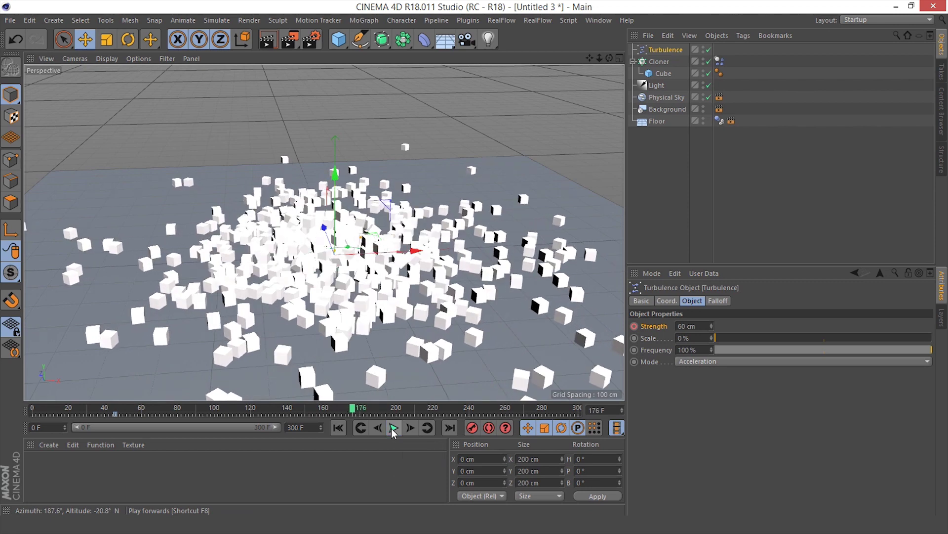
left_click(394, 428)
left_click(338, 428)
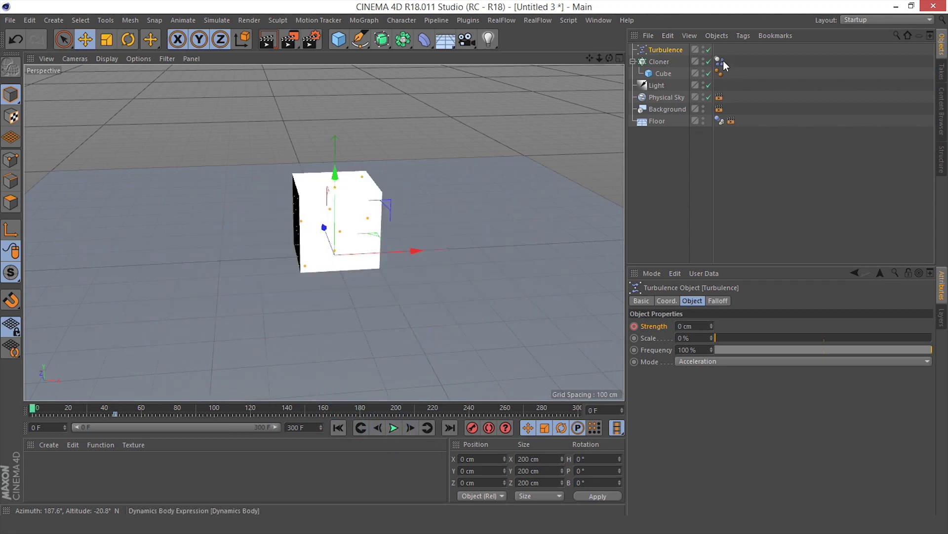
- Bake the Cloner's dynamics simulation into its object cache, play back the baked motion, and return to the first frame
left_click(719, 61)
left_click(852, 301)
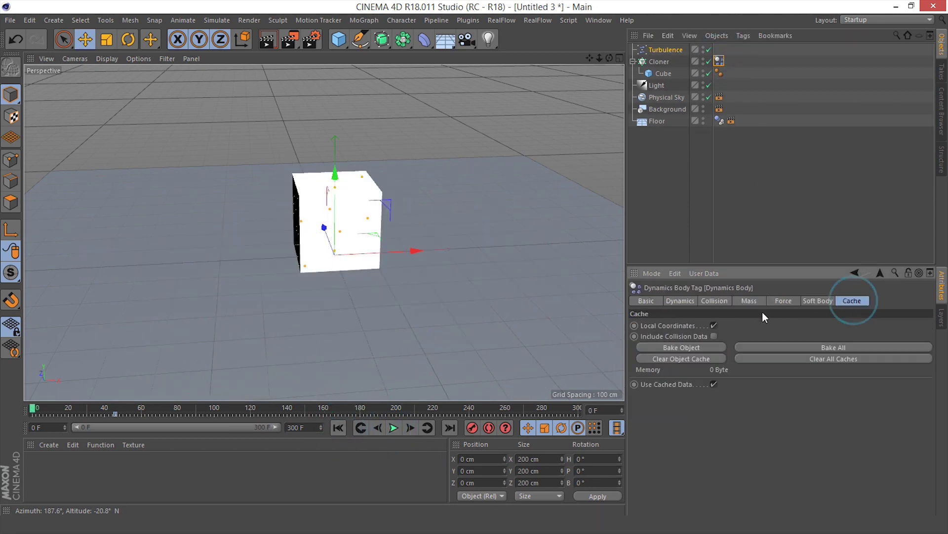
left_click(692, 347)
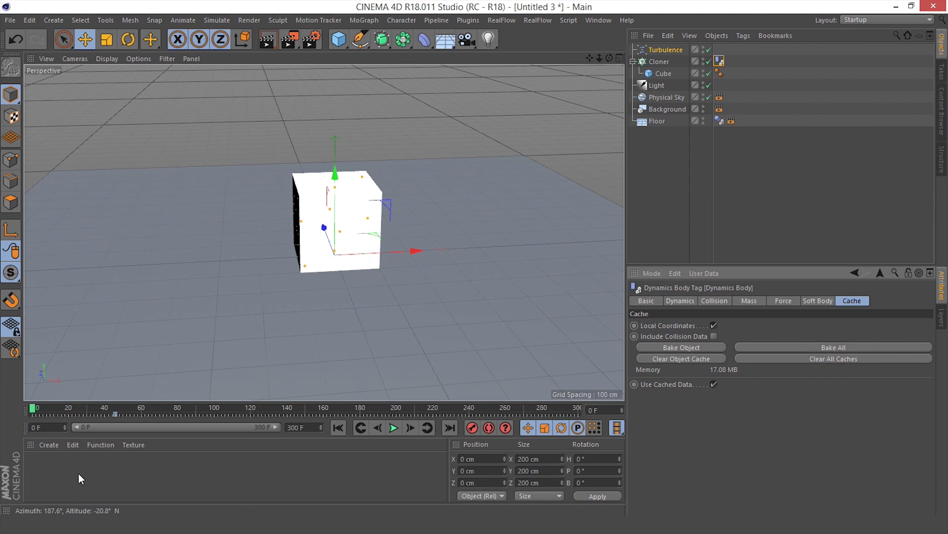
left_click(396, 429)
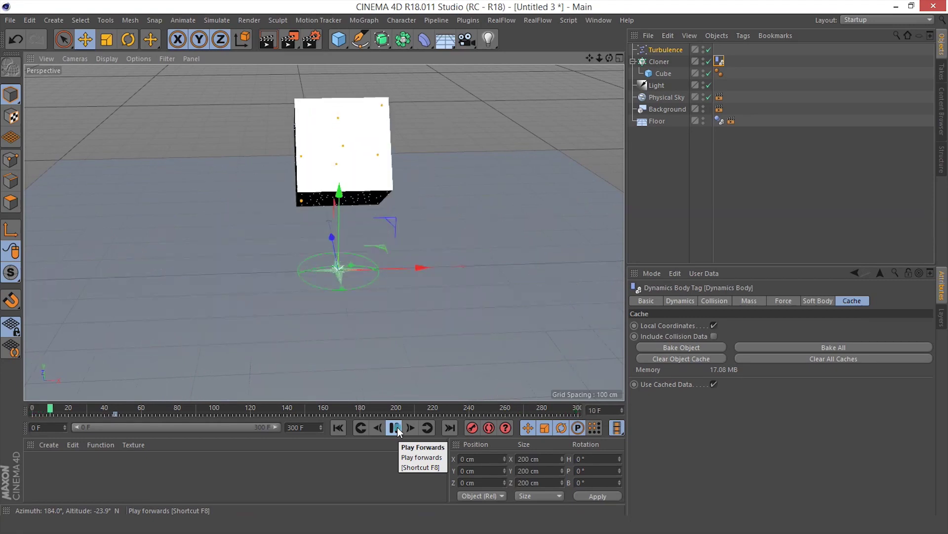
left_click(395, 428)
left_click(336, 427)
- Create a material named bg with its color set to H 25°, S 50% and V 100%
double_click(109, 473)
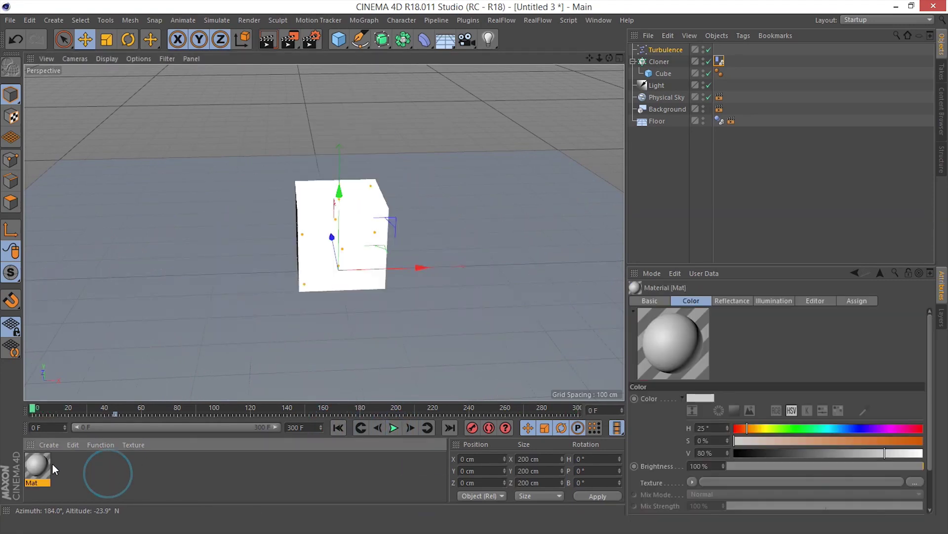
double_click(39, 466)
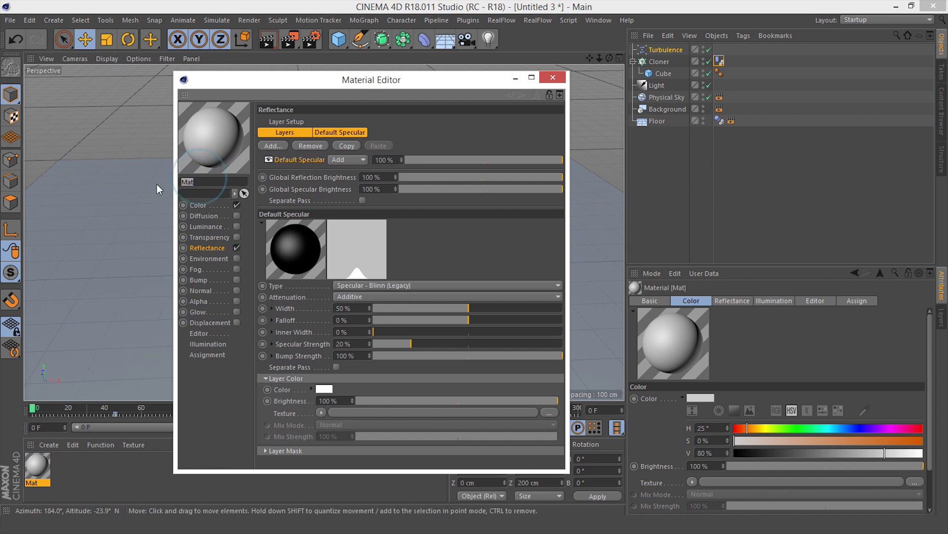
type("bg")
left_click(199, 204)
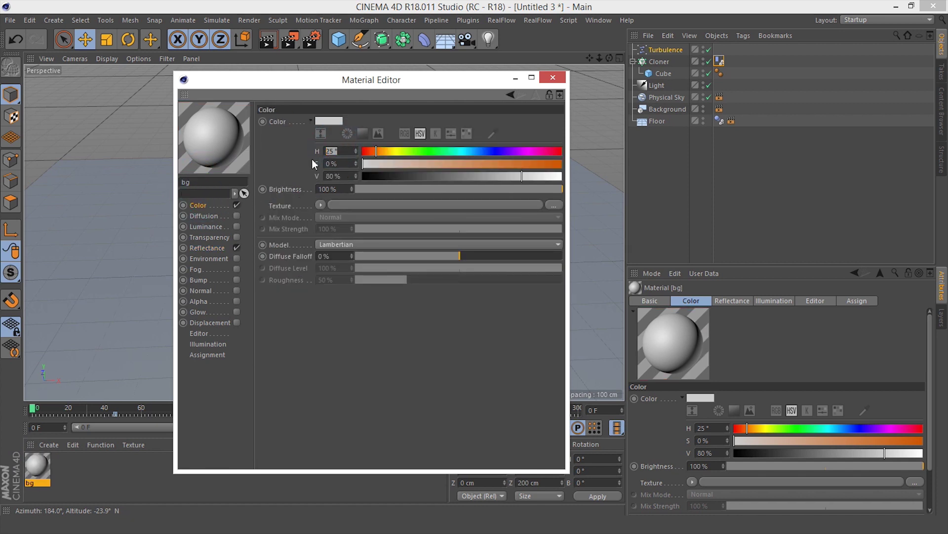
type("25")
key("Tab")
type("50")
key("Tab")
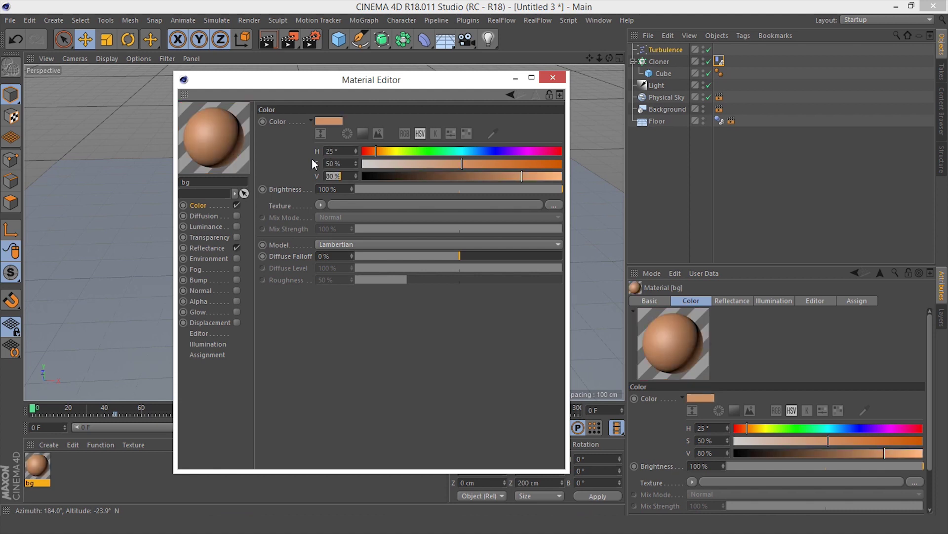
type("100")
key("Return")
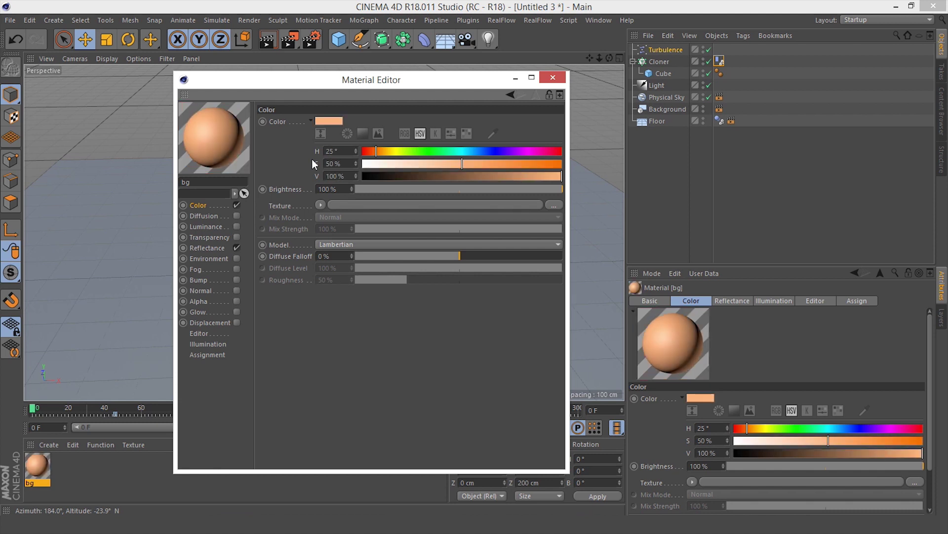
- Add a Reflection (Legacy) layer to the bg material's reflectance and set its layer color brightness to 10%
left_click(207, 248)
left_click(273, 147)
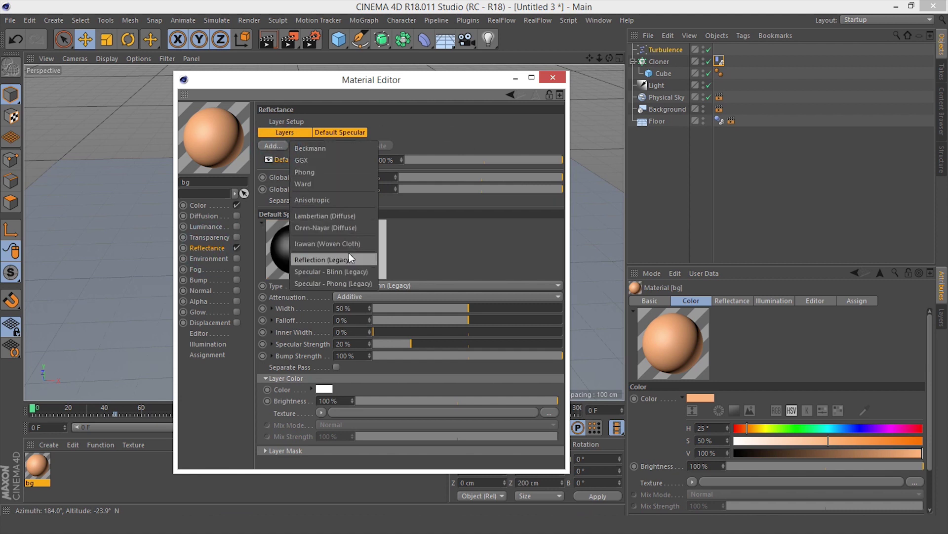
left_click(337, 263)
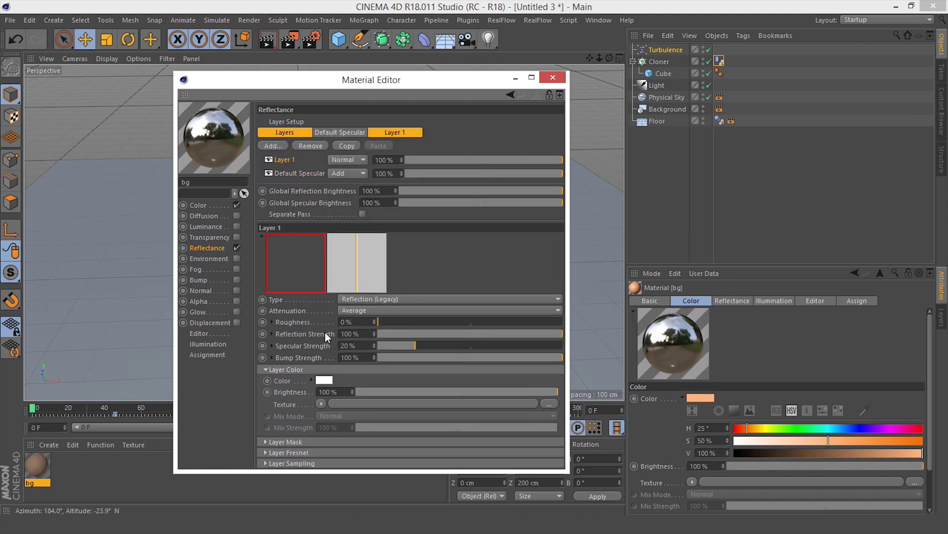
left_click(286, 392)
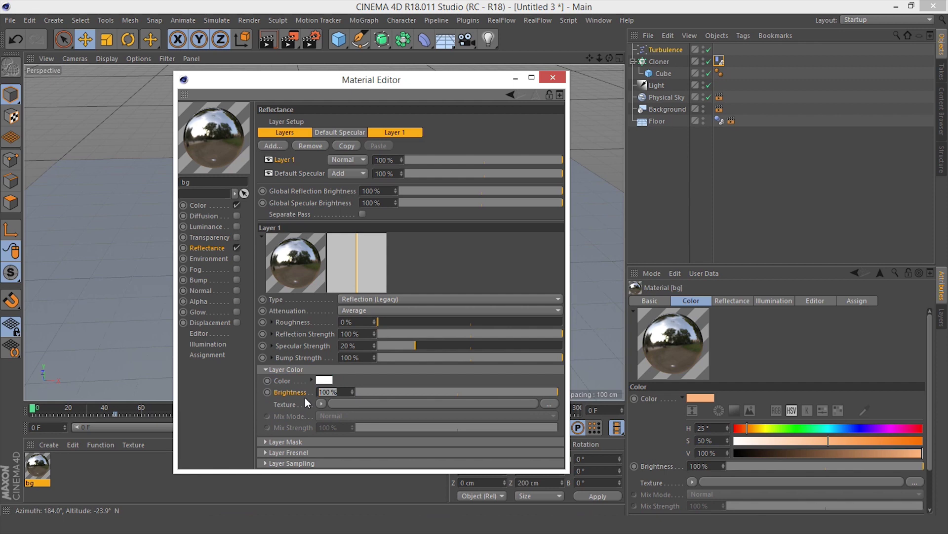
type("10")
key("Return")
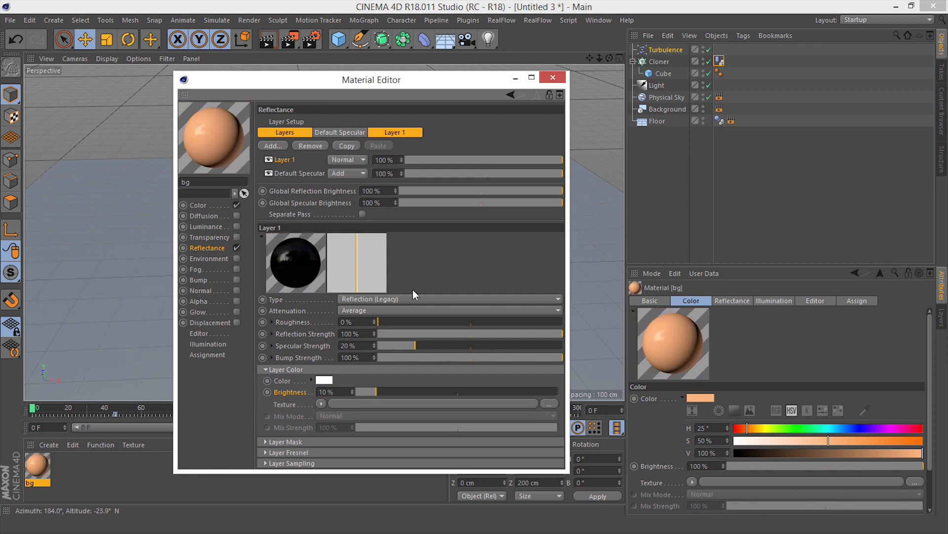
left_click(563, 79)
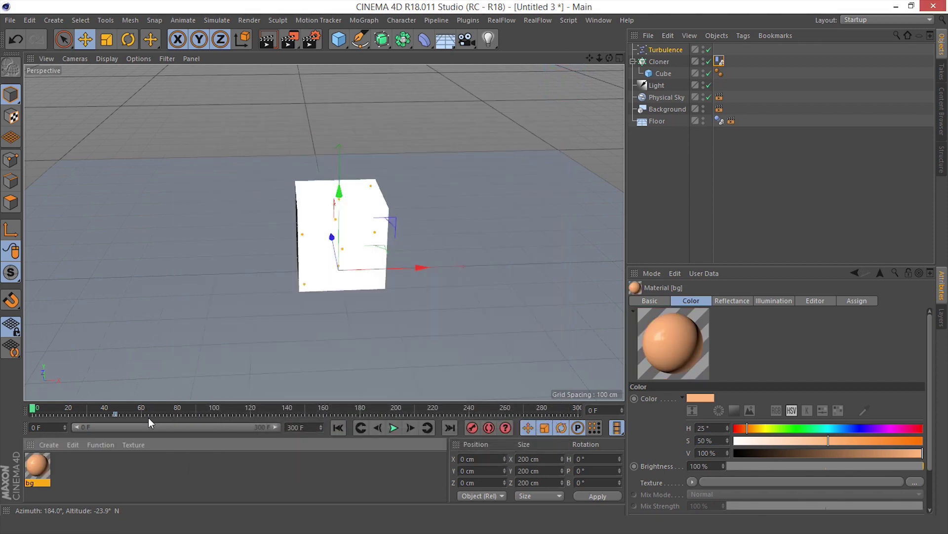
- Create a second material and name it cloner
double_click(101, 476)
double_click(38, 464)
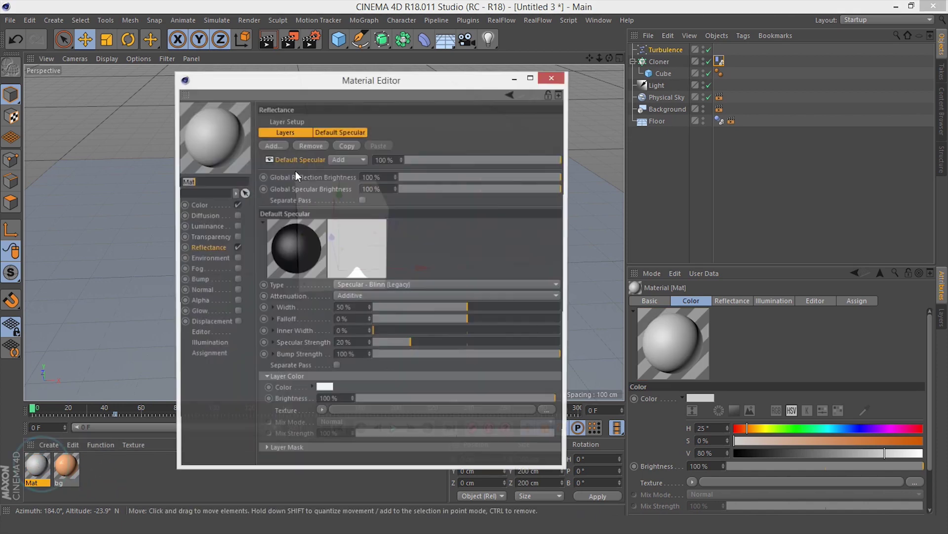
double_click(216, 178)
type("cloner")
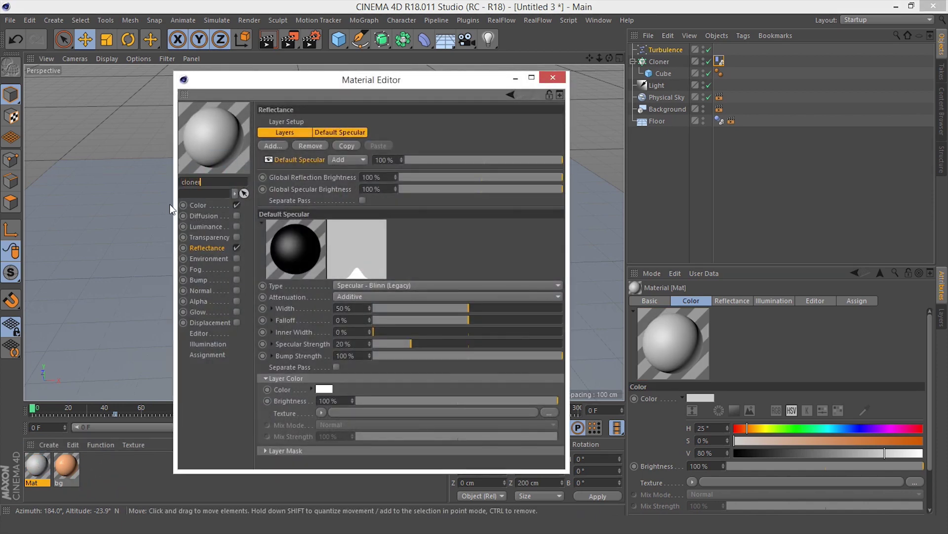
- Load a Checkerboard shader as the cloner material's color texture and set its U Frequency to 0
left_click(207, 203)
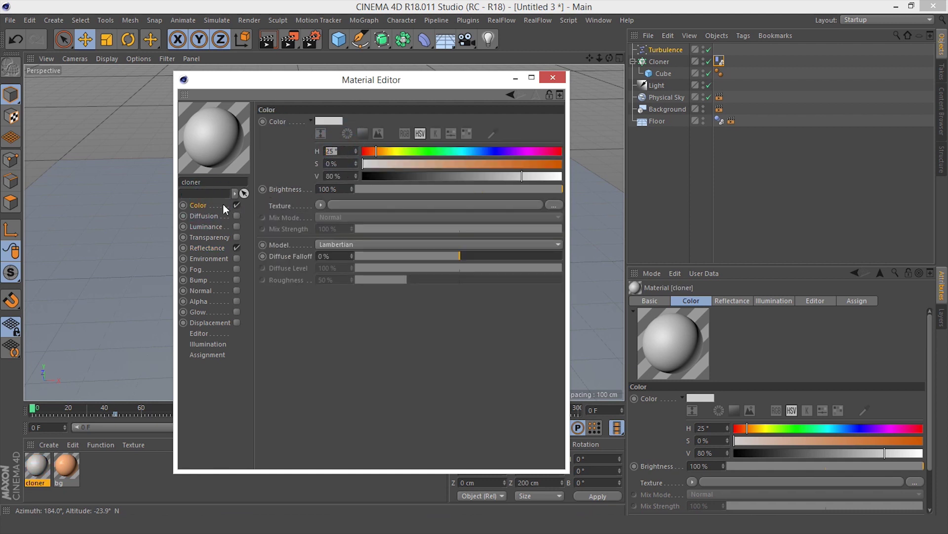
left_click(321, 206)
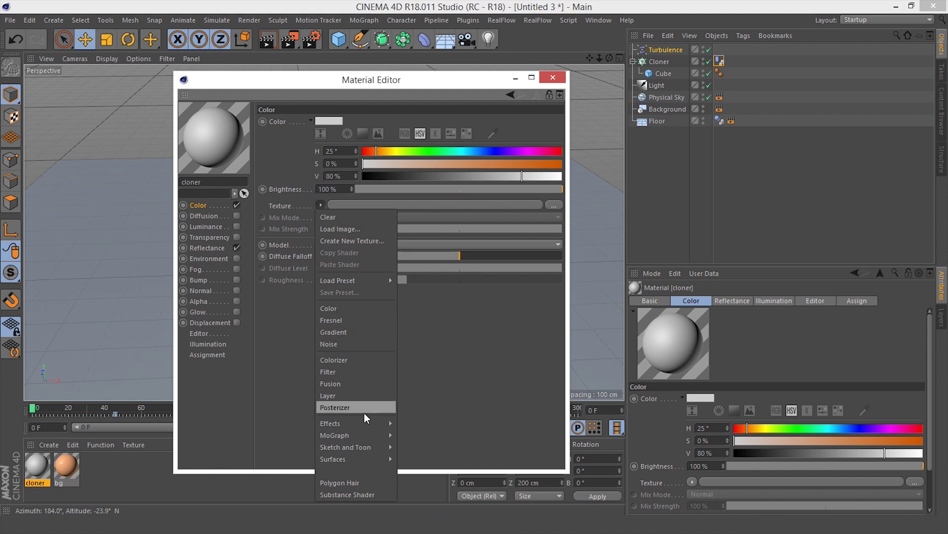
left_click(435, 247)
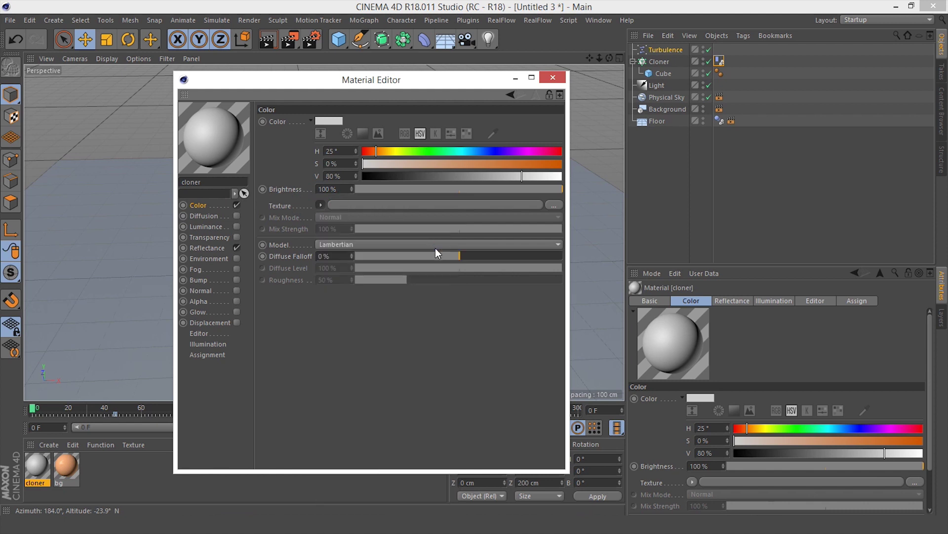
left_click(337, 228)
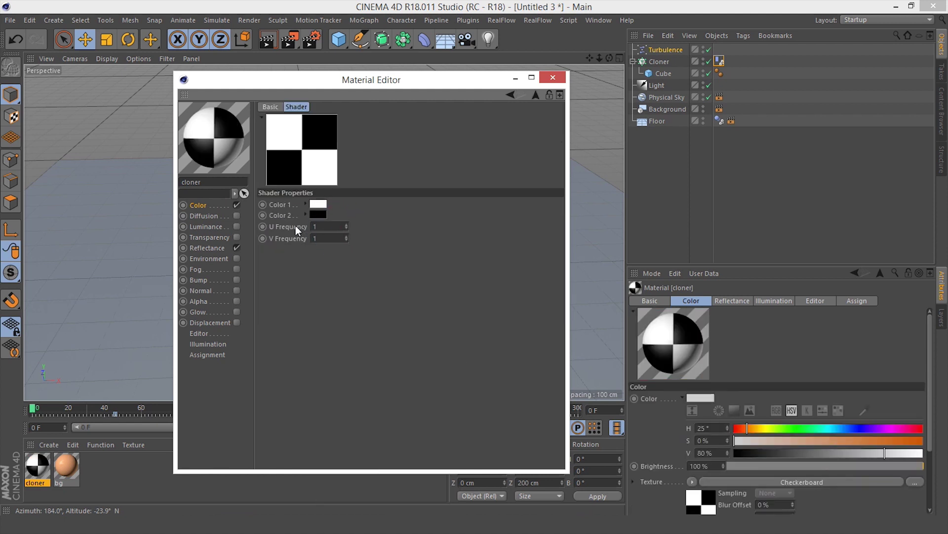
left_click(321, 226)
type("0")
key("Return")
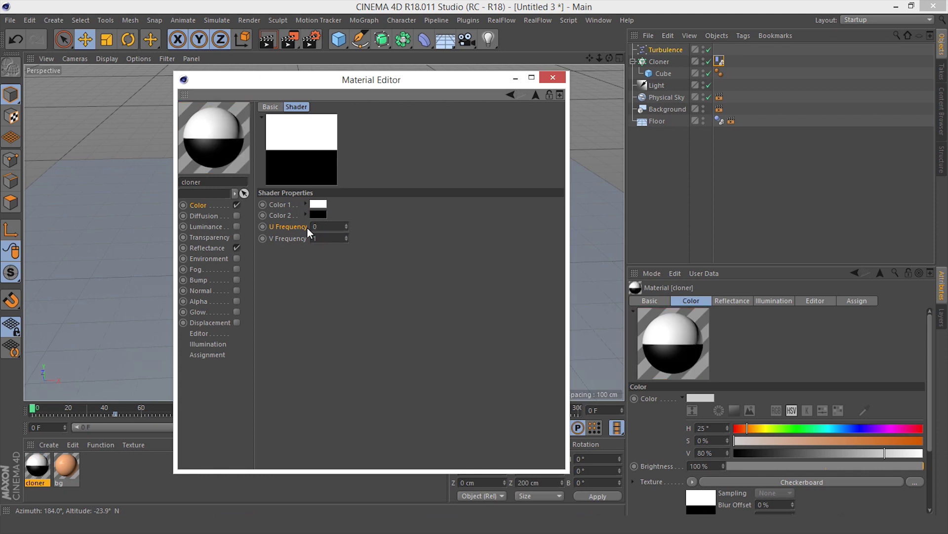
- Darken the checkerboard's Color 1 to a V value of 20%
left_click(318, 204)
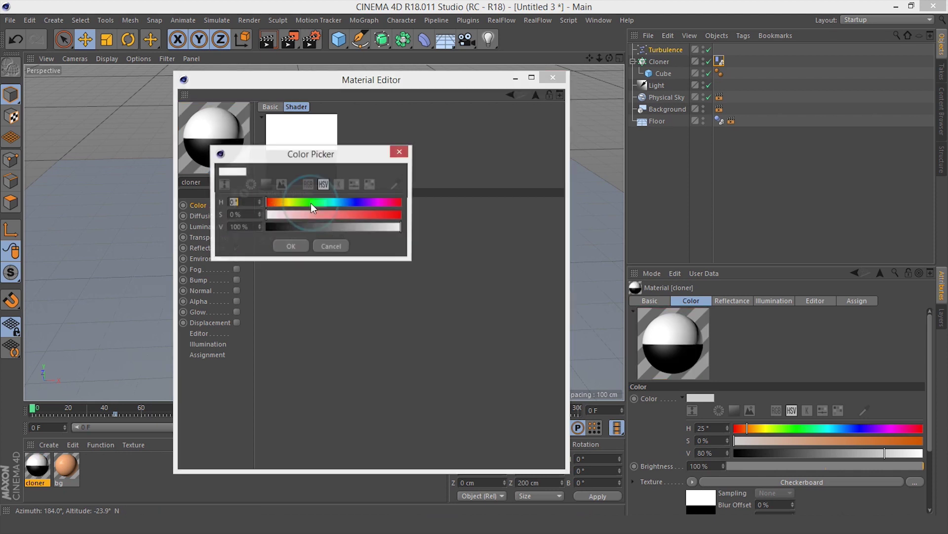
left_click_drag(249, 223, 221, 226)
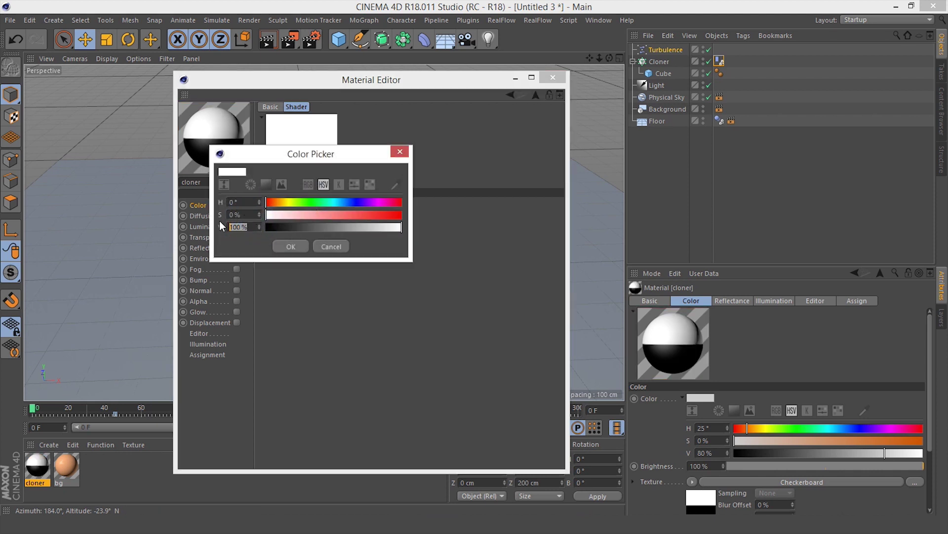
type("20")
key("Return")
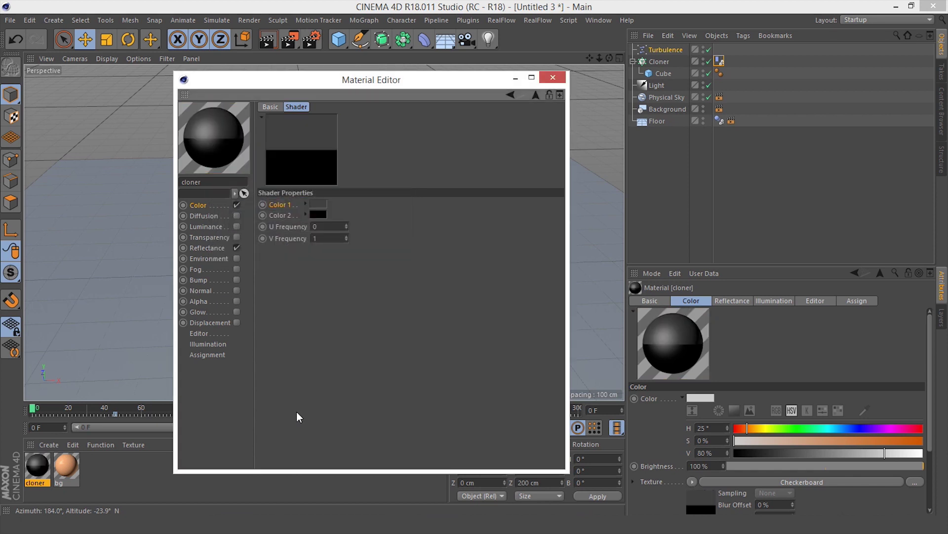
left_click(322, 216)
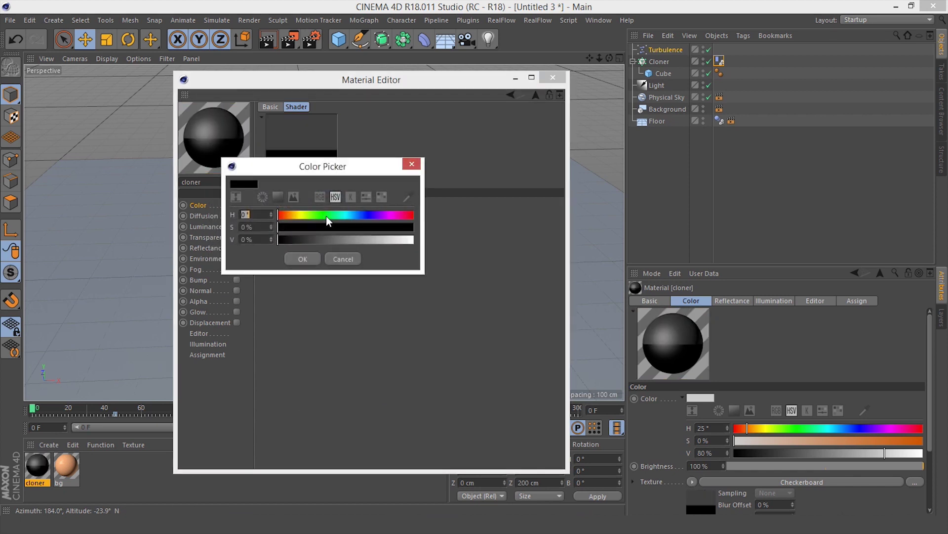
left_click_drag(256, 239, 233, 239)
left_click(344, 260)
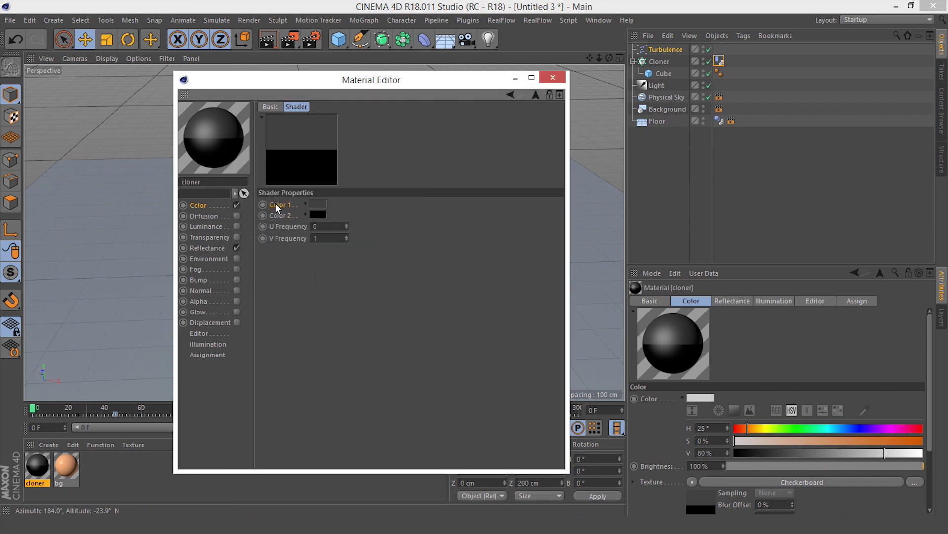
- Apply the cloner material to the Cloner object
left_click_drag(298, 94, 366, 239)
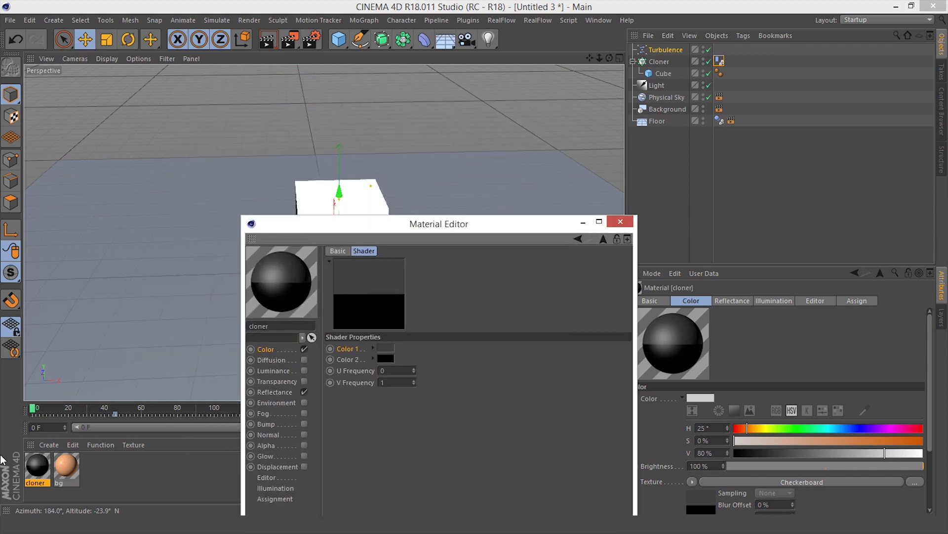
left_click_drag(41, 471, 659, 164)
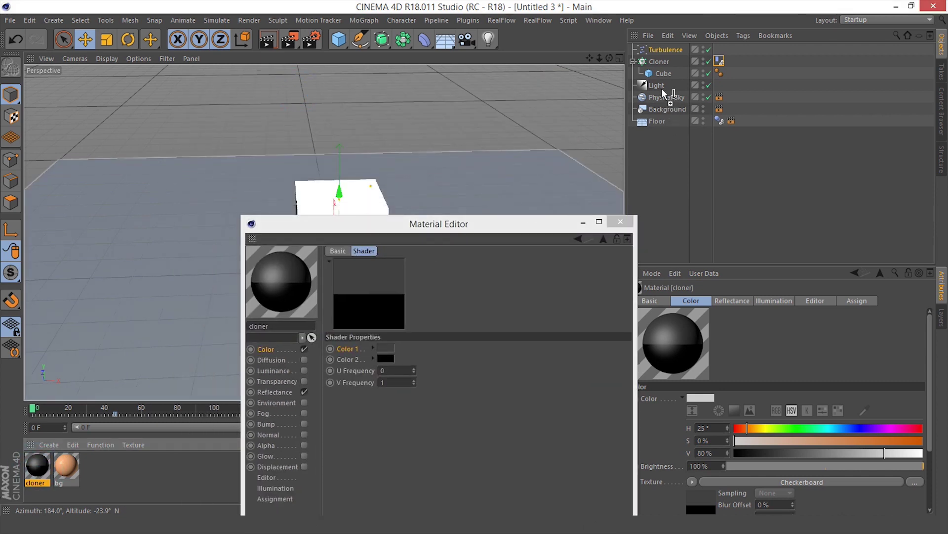
left_click_drag(655, 63, 658, 62)
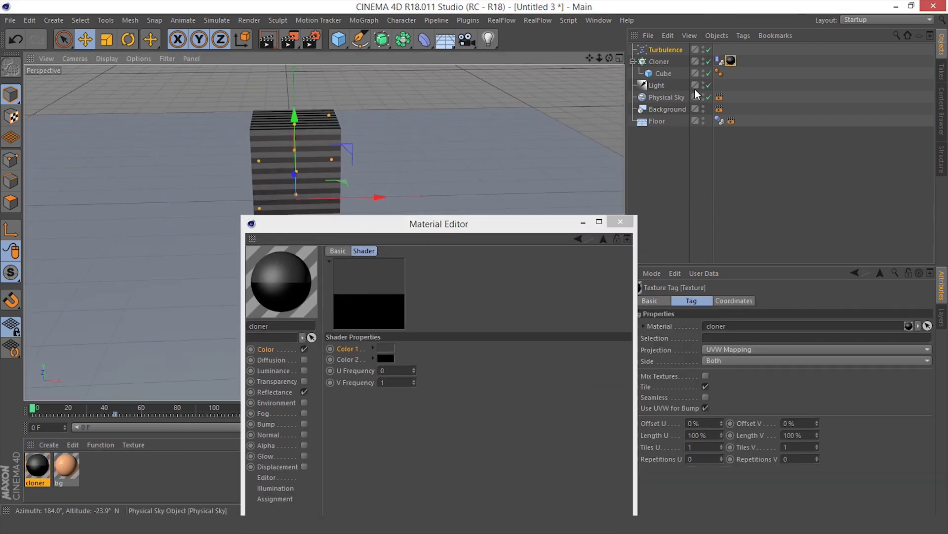
- Set the Cloner's texture tag to Shrink Wrapping projection with Side set to Front
left_click(660, 61)
left_click(732, 61)
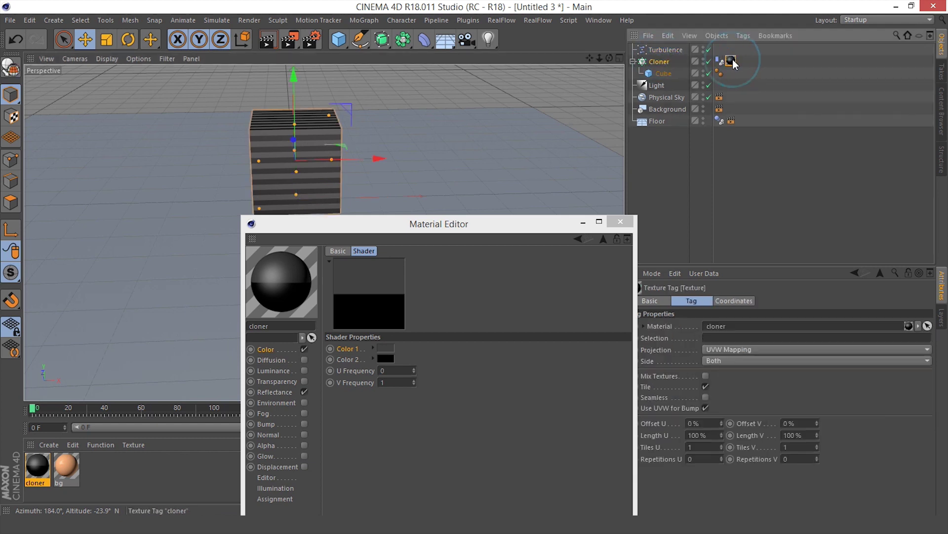
left_click_drag(543, 228, 464, 205)
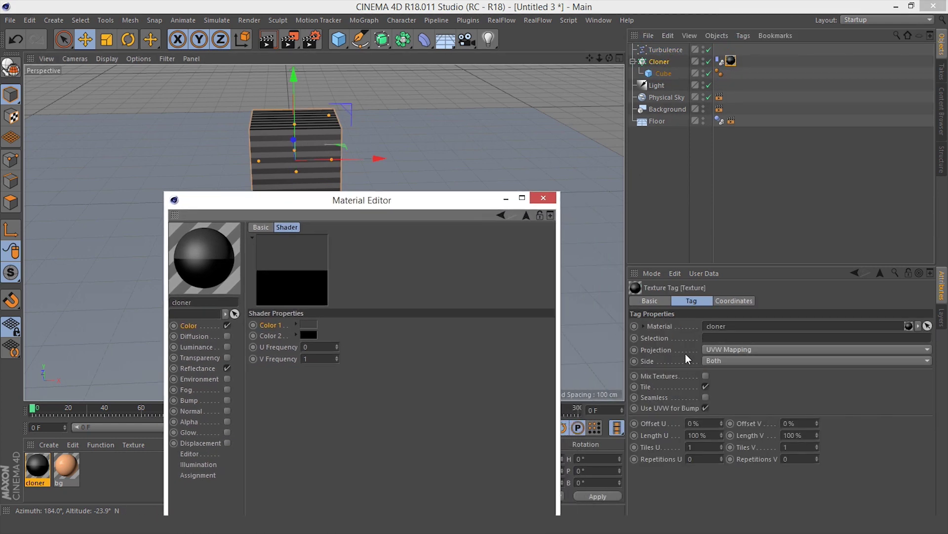
left_click(731, 61)
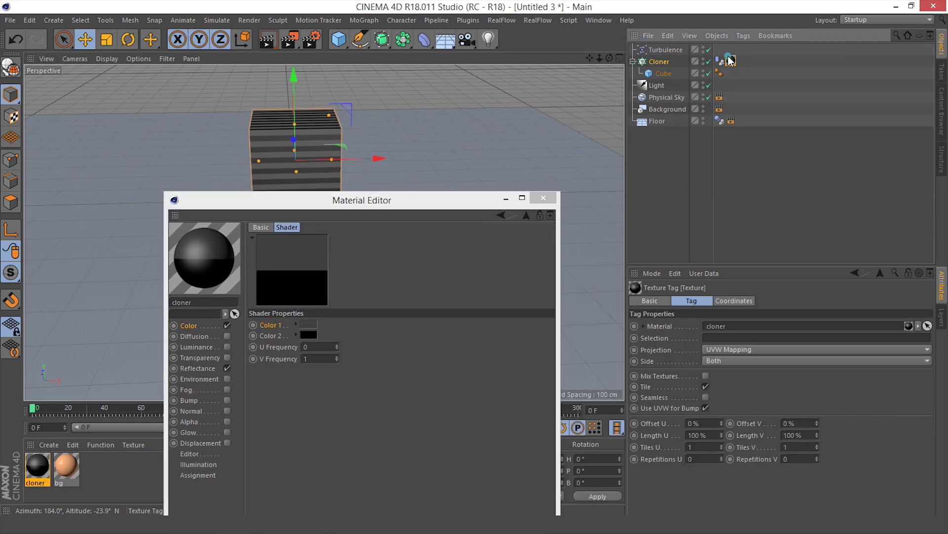
left_click(658, 349)
left_click(739, 348)
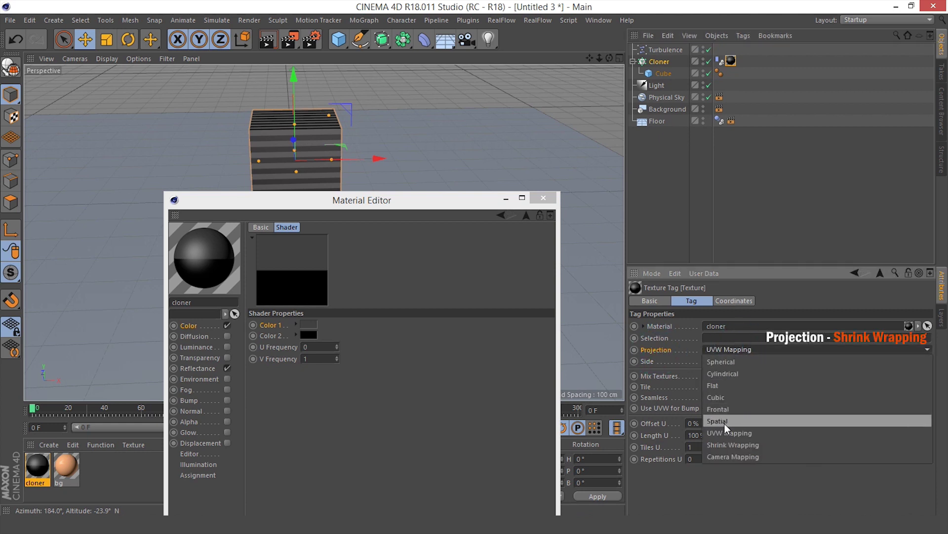
left_click(763, 444)
left_click(651, 361)
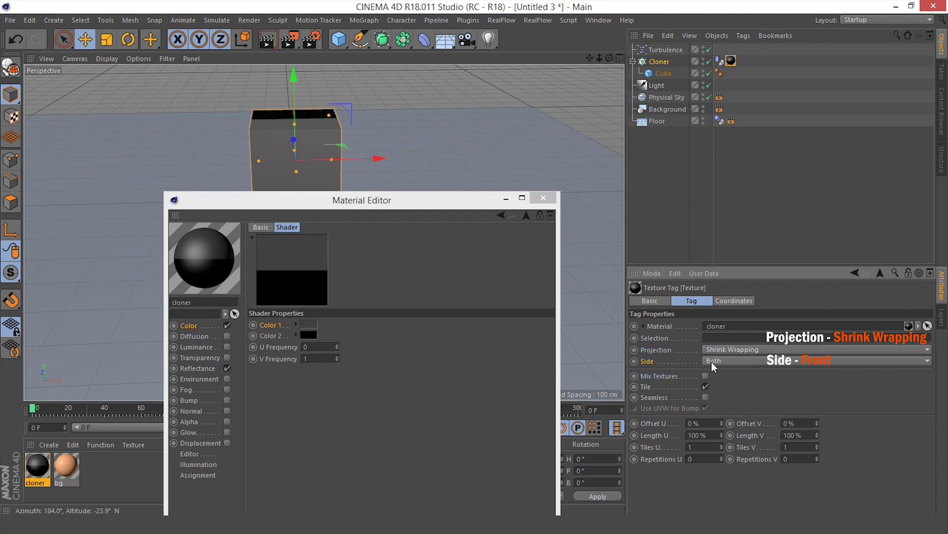
left_click(712, 364)
left_click(722, 387)
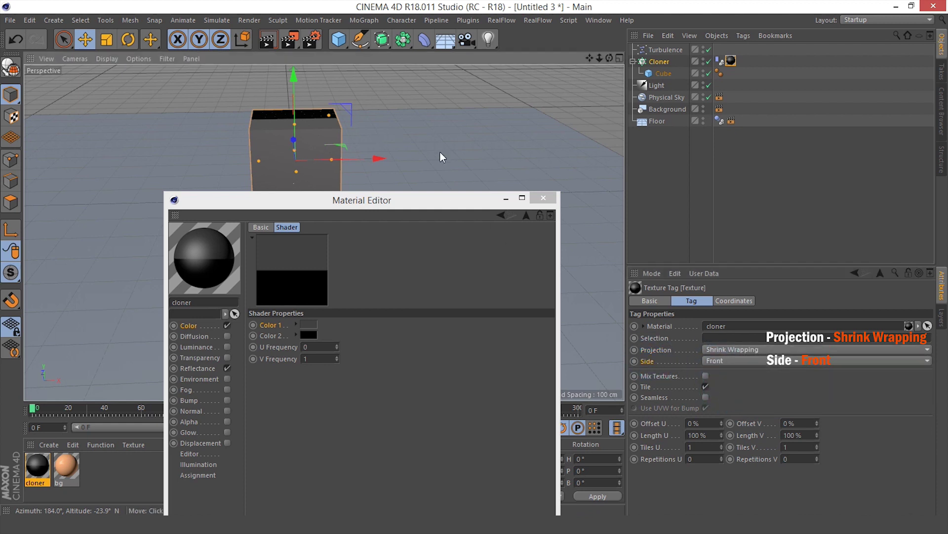
left_click_drag(468, 202, 740, 221)
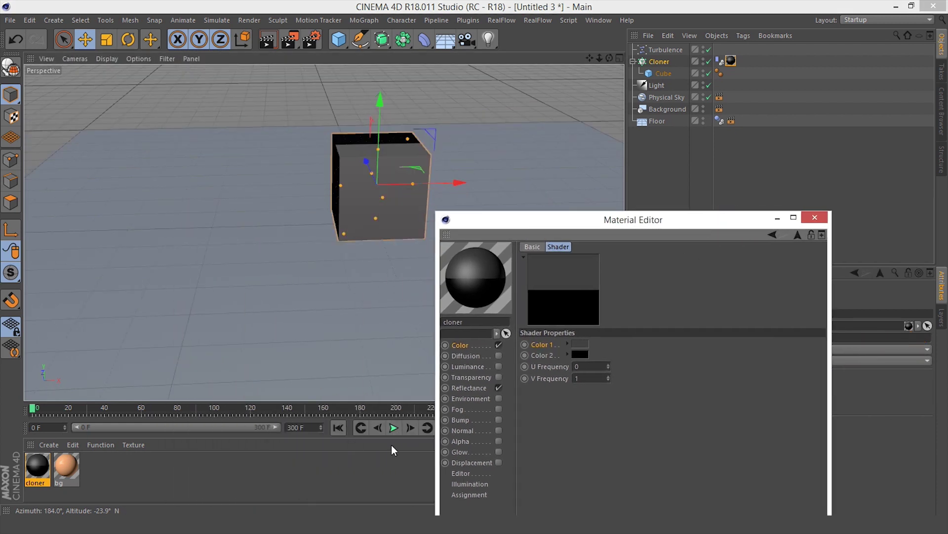
- Play the simulation into the shattering, and set the checkerboard's Color 1 to S 75% and V 100%
left_click(393, 428)
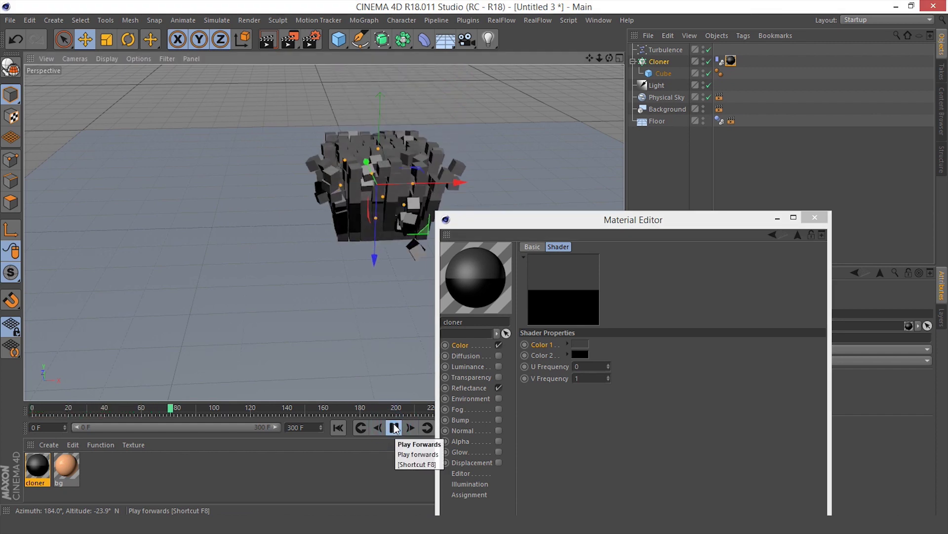
left_click(394, 427)
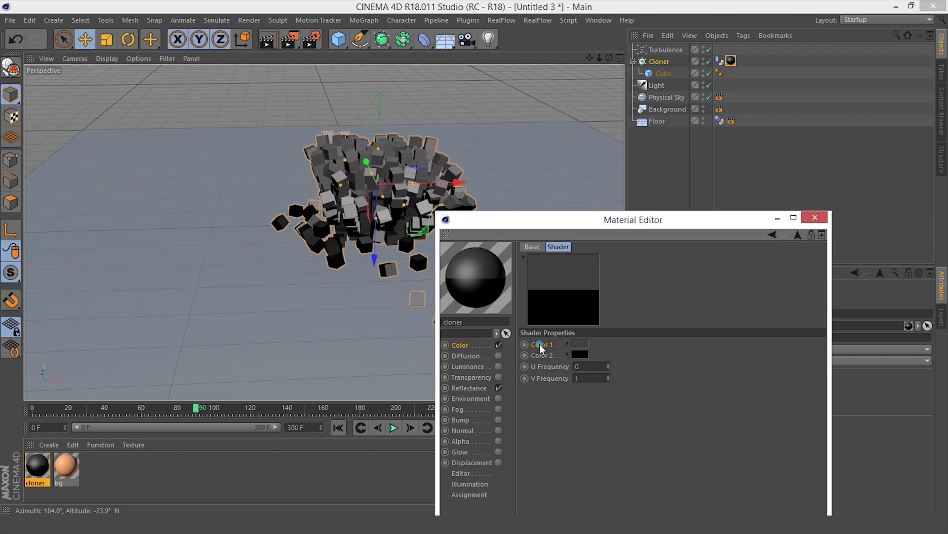
left_click(580, 344)
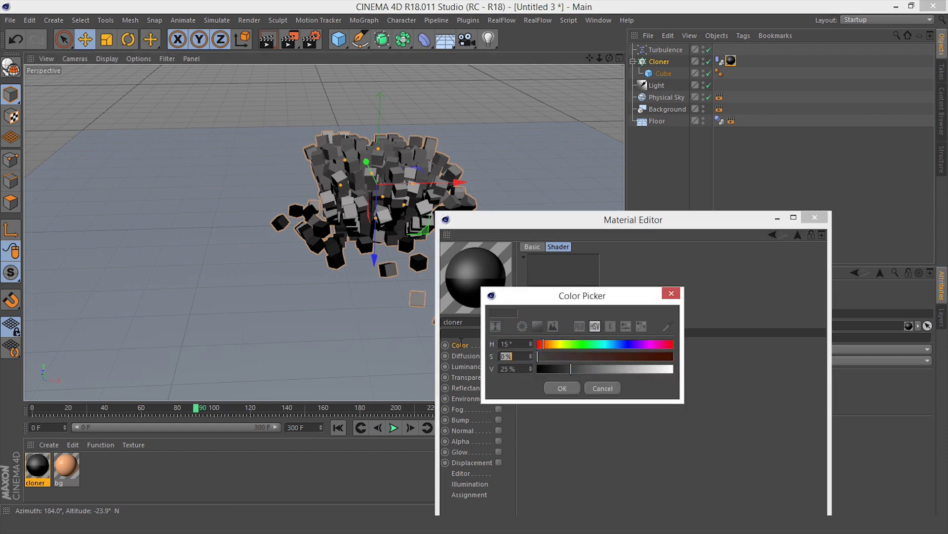
type("75")
key("Tab")
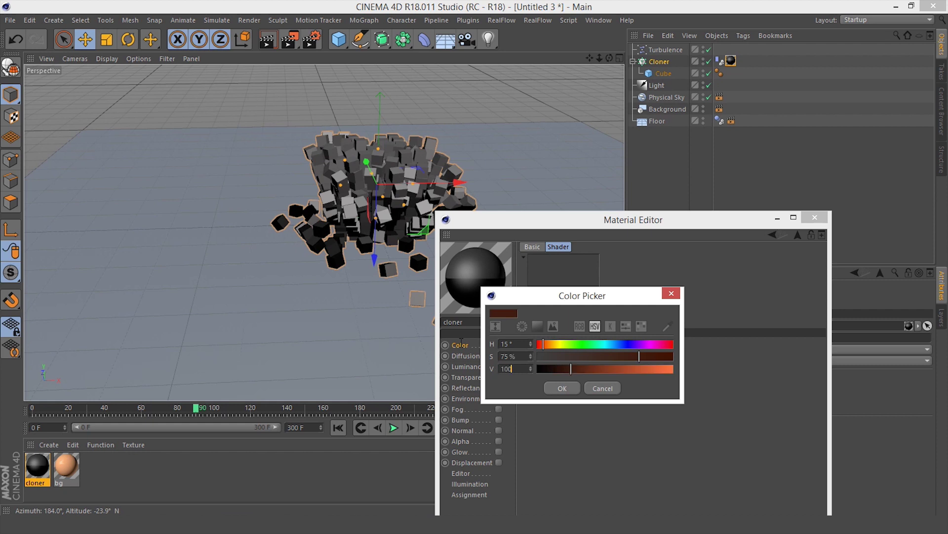
key("Return")
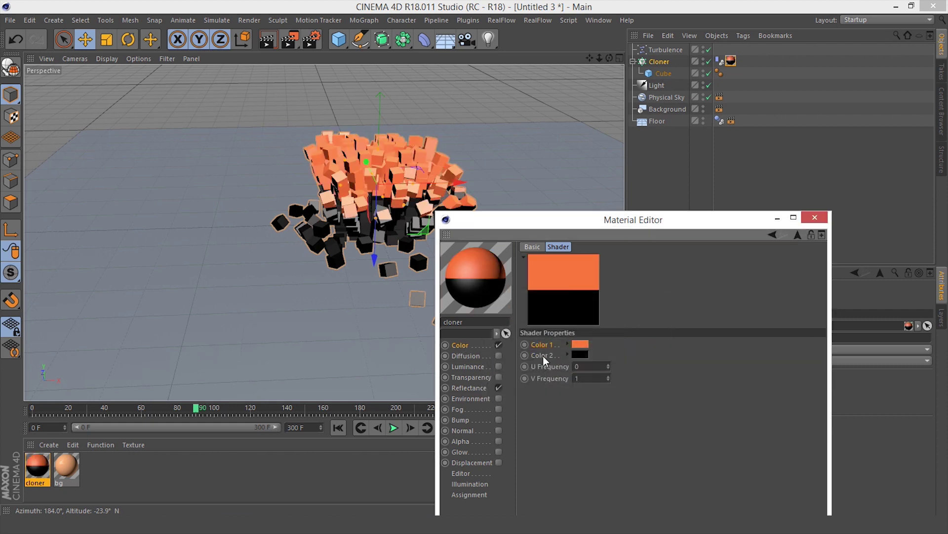
- Set the checkerboard's Color 2 to a V value of 20% and return to the material's color channel
left_click(574, 355)
double_click(506, 379)
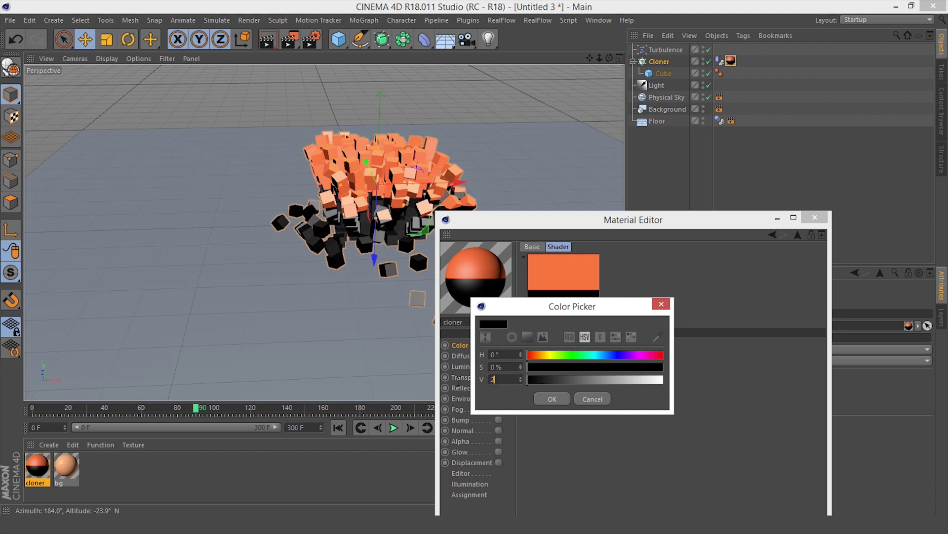
type("20")
key("Return")
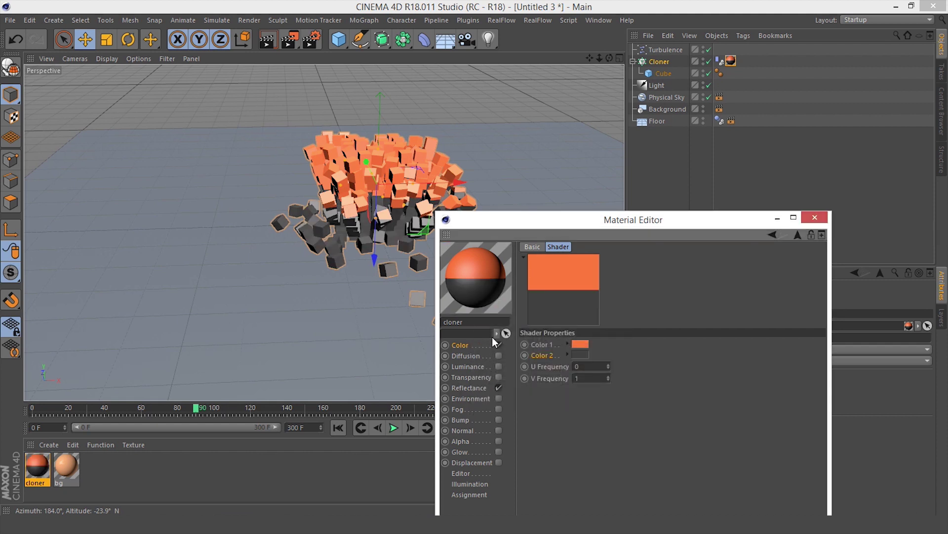
left_click(473, 346)
- Preview the two-colored cube's animation from the first frame, and rewind it
left_click(338, 428)
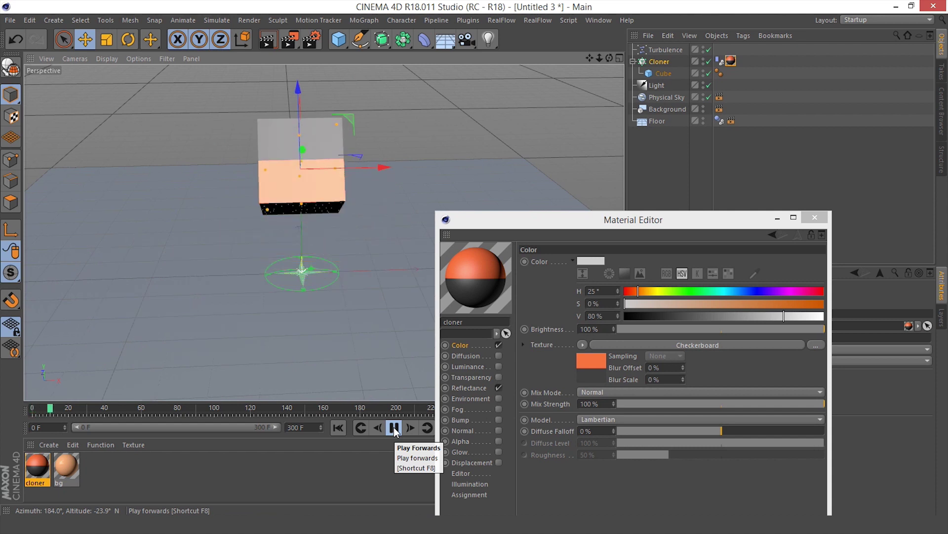
left_click(394, 427)
left_click(336, 427)
- Add a Specular - Blinn (Legacy) layer and a Reflection (Legacy) layer to the cloner material's reflectance
left_click(462, 346)
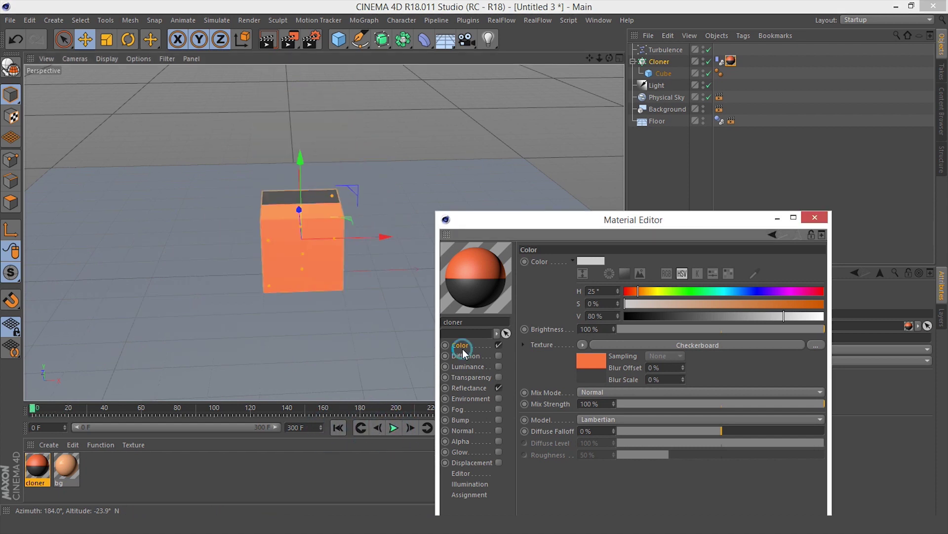
left_click(469, 388)
left_click(535, 286)
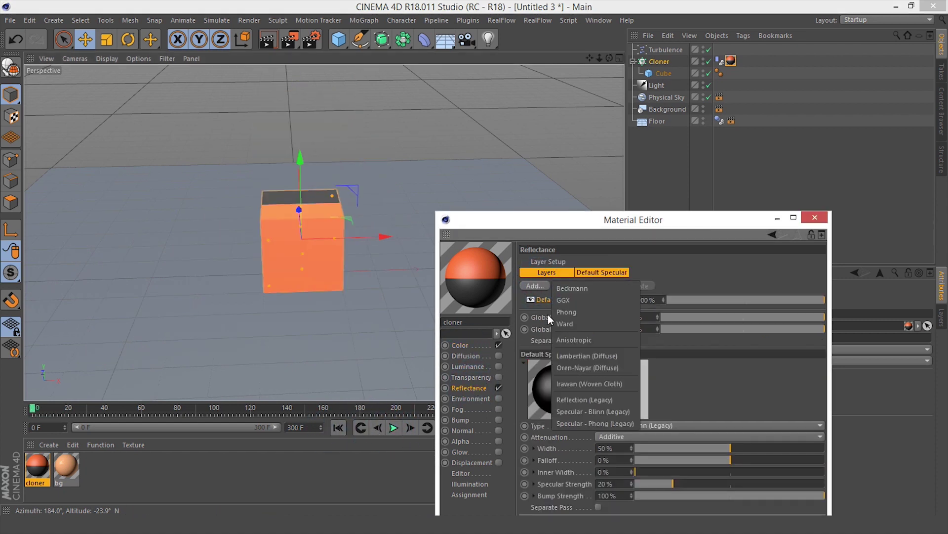
left_click(591, 411)
left_click(536, 286)
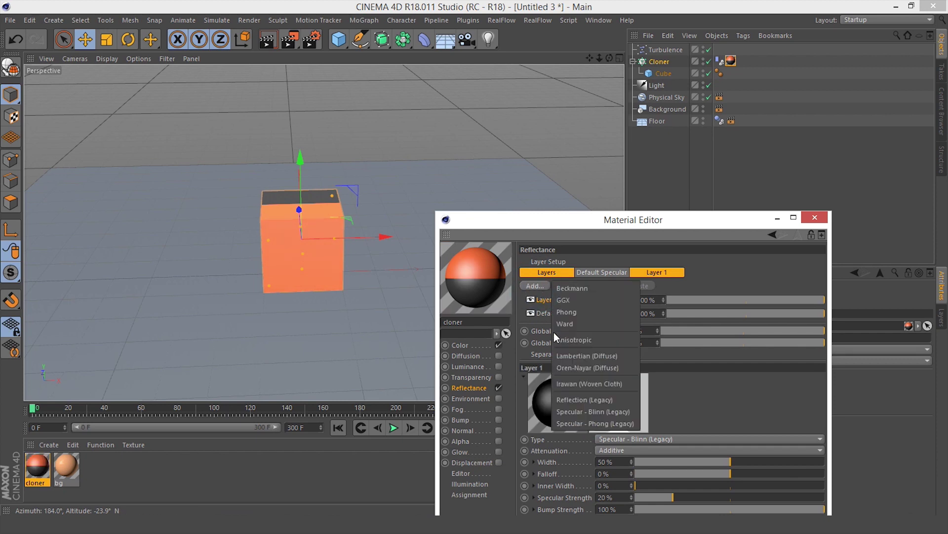
left_click(577, 402)
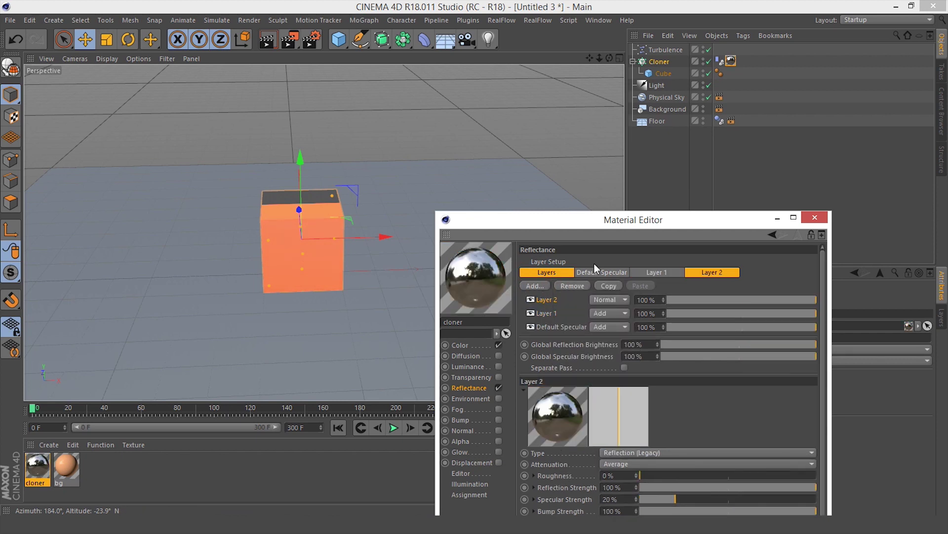
- Set the reflection layer's color brightness to 10% and close the material settings
left_click_drag(583, 214, 544, 78)
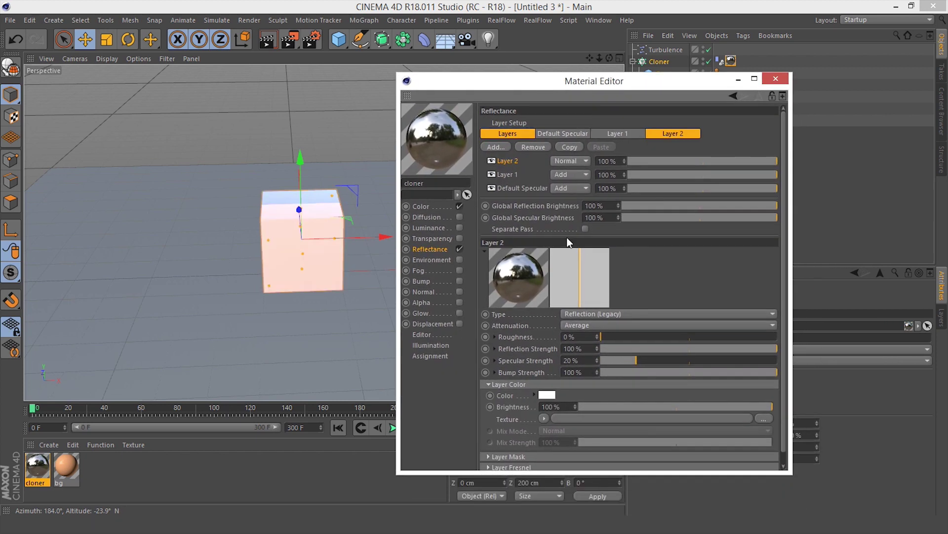
left_click(509, 407)
type("10")
key("Return")
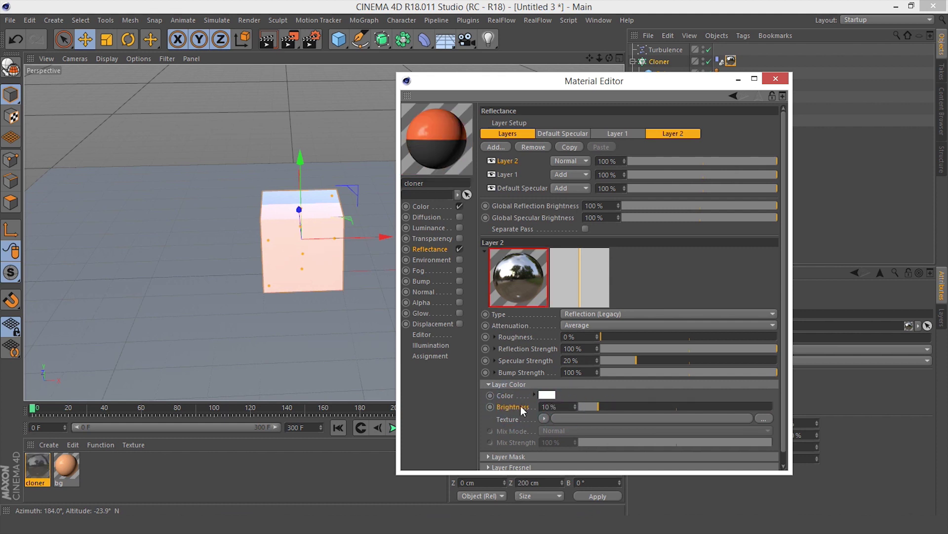
left_click(777, 79)
- Apply the bg material to both the Floor and the Background object
left_click_drag(72, 470, 704, 182)
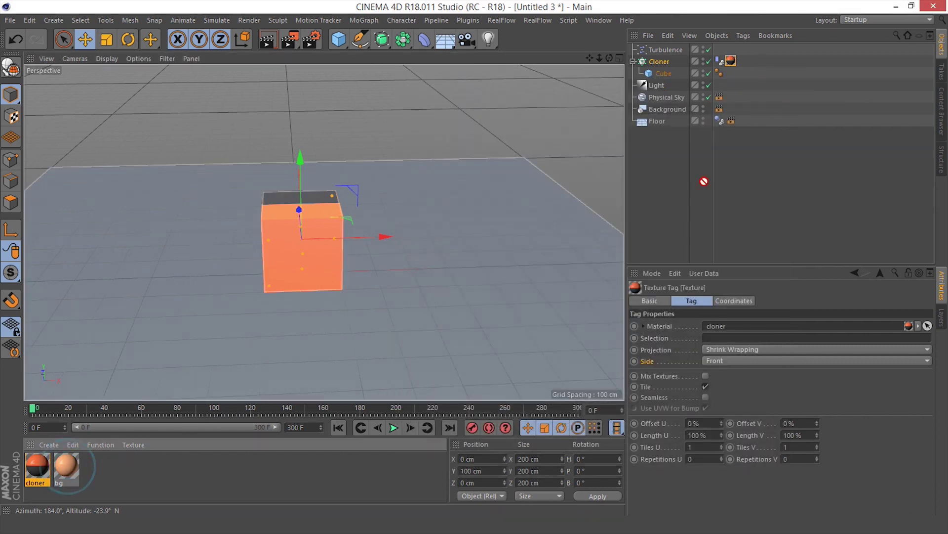
left_click_drag(660, 125, 657, 121)
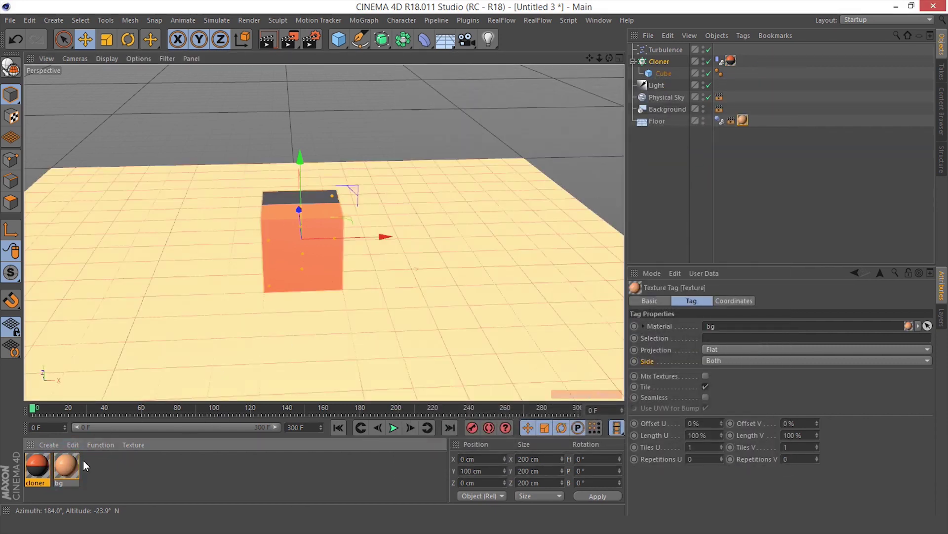
mouse_move(92, 438)
left_mouse_down()
mouse_move(666, 128)
mouse_move(669, 109)
left_mouse_up()
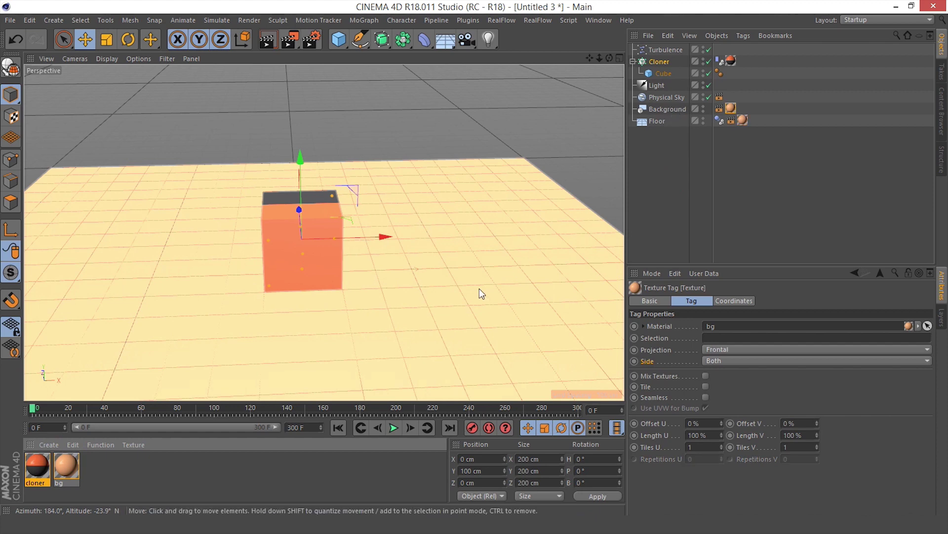
- View the cube from a corner angle, play the animation to frame 99 and frame the scattered cubes closely
left_click_drag(419, 276, 308, 285, "alt")
scroll(334, 274, "up", 2)
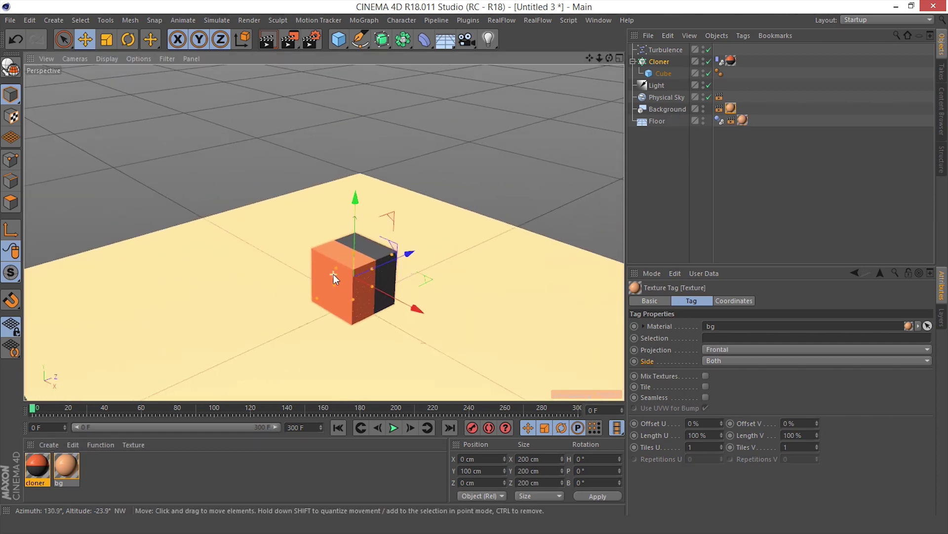
middle_click_drag(358, 279, 344, 277, "alt")
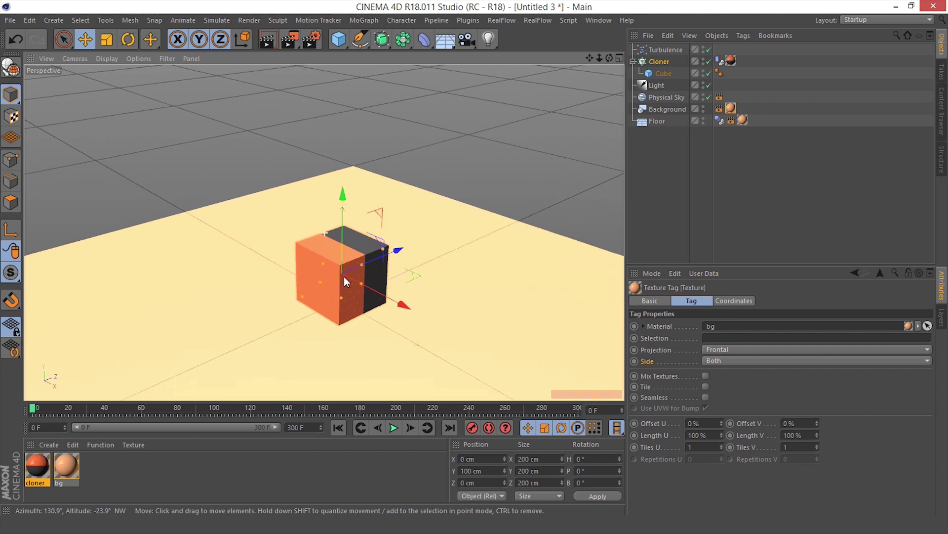
left_click(394, 428)
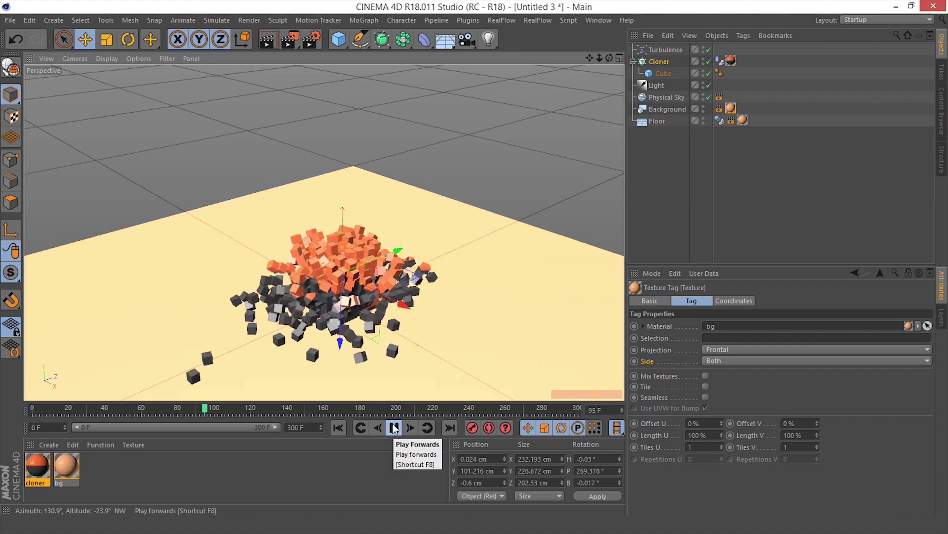
left_click(394, 428)
scroll(342, 288, "up", 3)
scroll(342, 288, "up", 2)
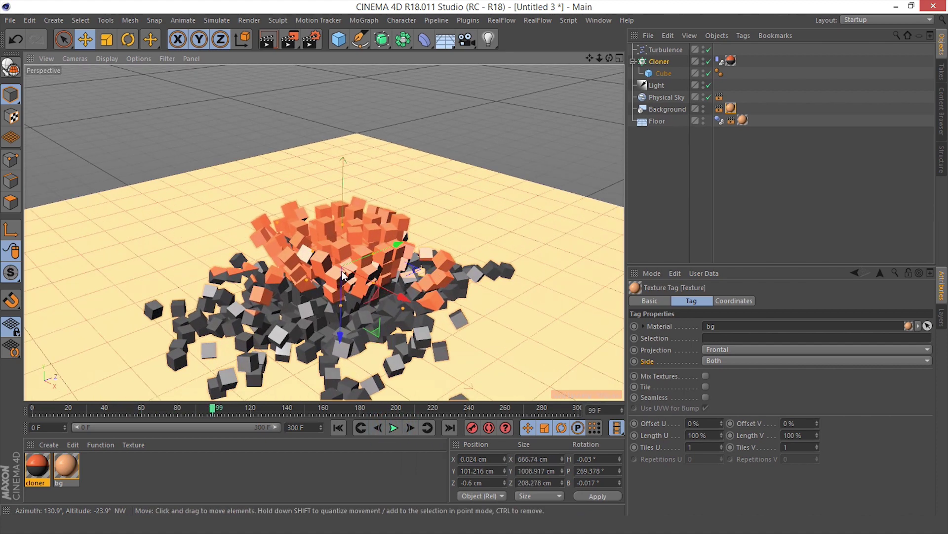
- Add Ambient Occlusion and Global Illumination to the render settings, and render the current view
left_click(312, 40)
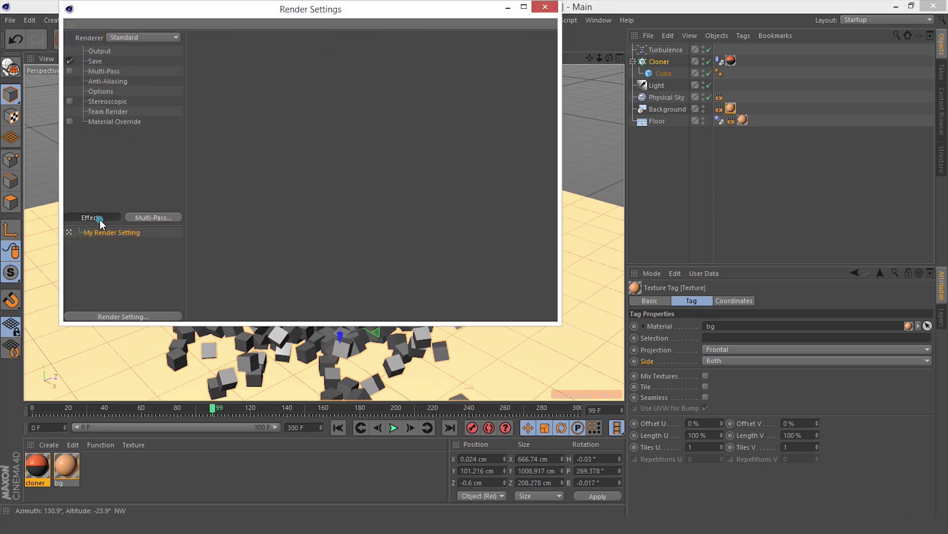
left_click(99, 218)
left_click(189, 224)
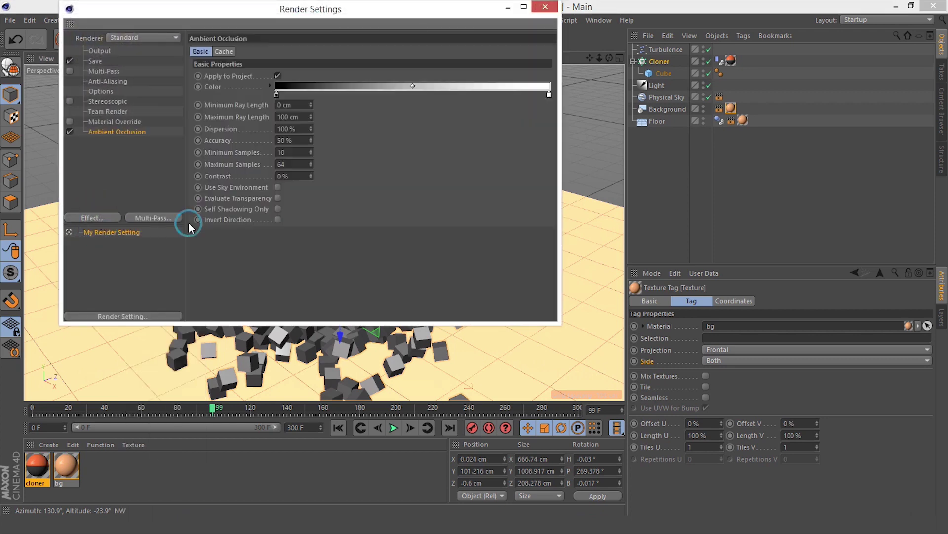
left_click(97, 217)
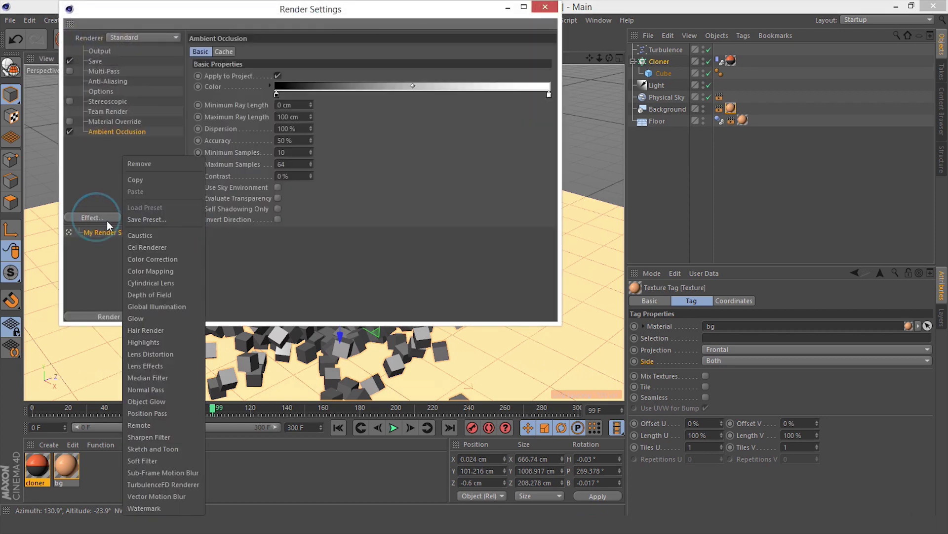
left_click(171, 307)
left_click(552, 9)
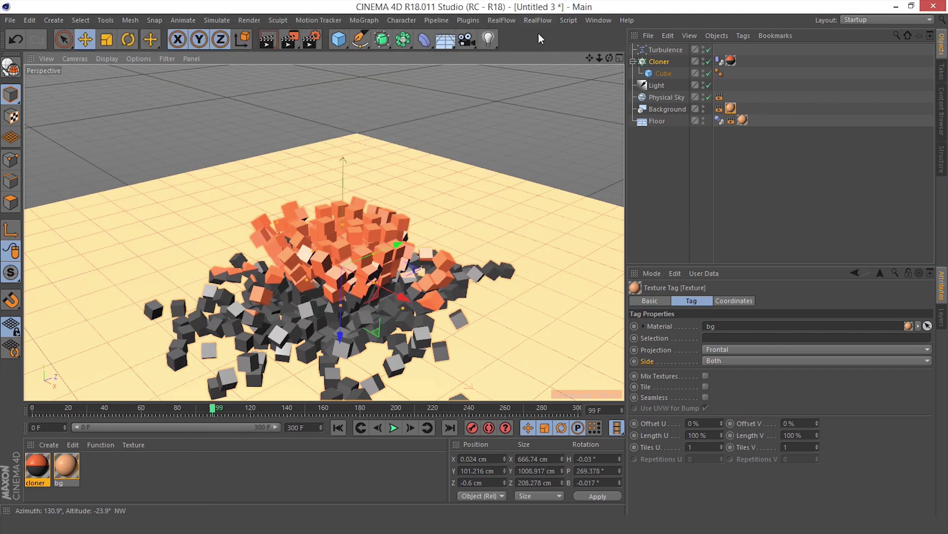
left_click(268, 41)
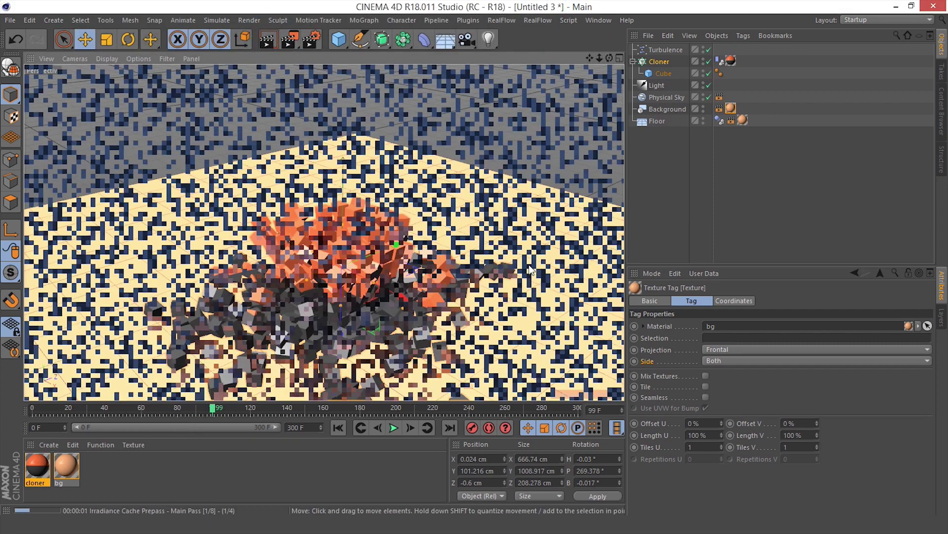